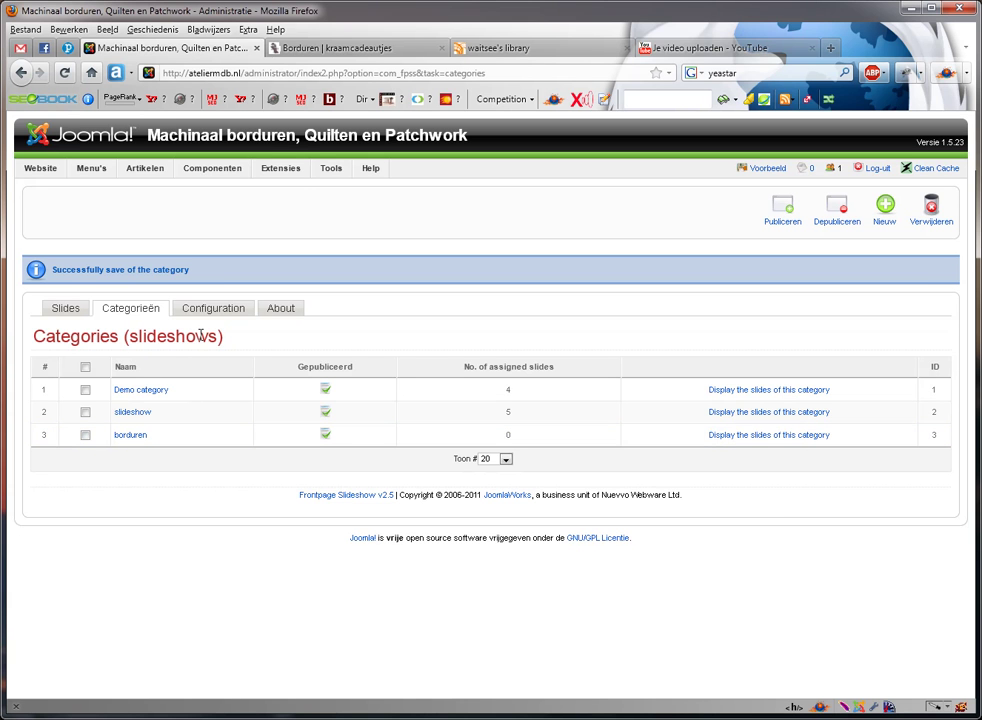
Open the Frontpage SlideShow borduren module in the module manager, check its menu assignment and parameters, and close it.
{"action": "mouse_move", "coordinate": [283, 171]}
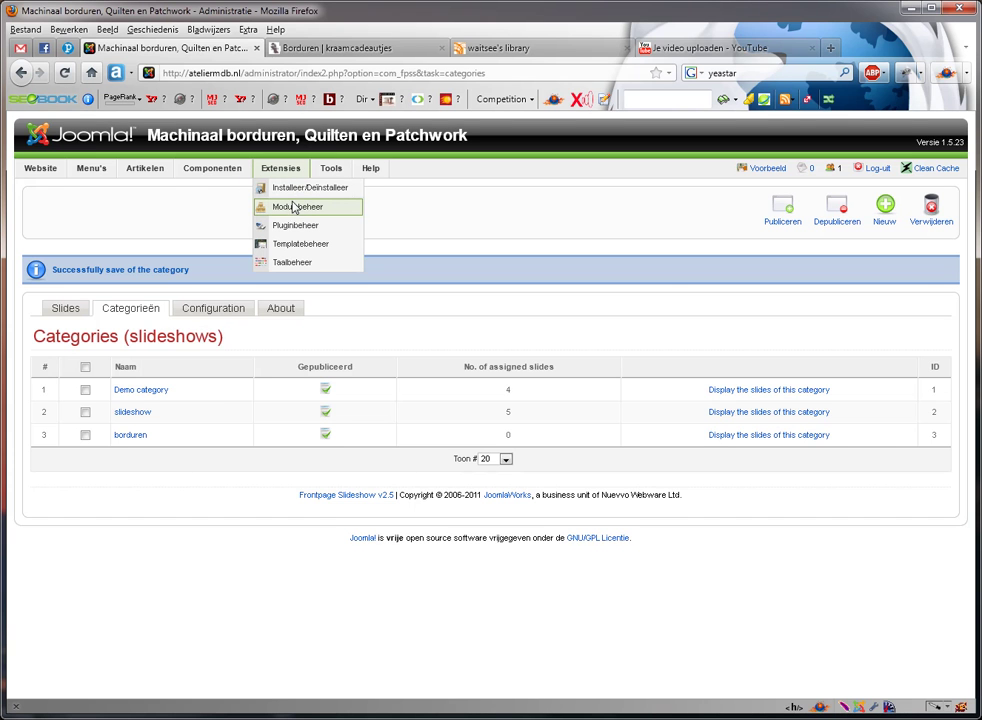
{"action": "left_click", "coordinate": [297, 210]}
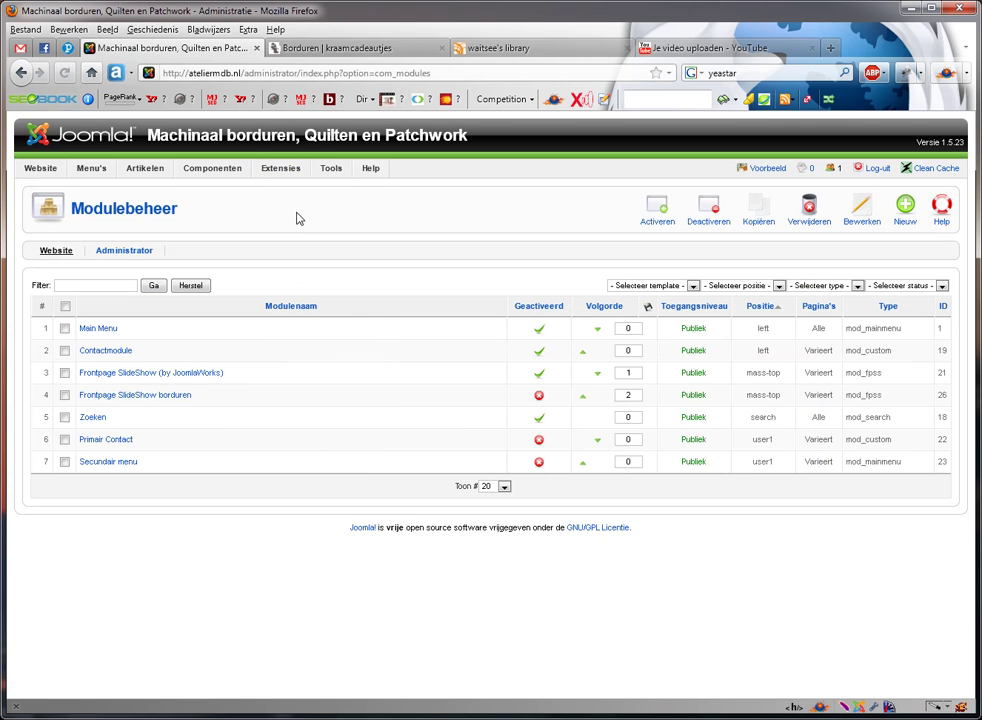
{"action": "left_click", "coordinate": [153, 396]}
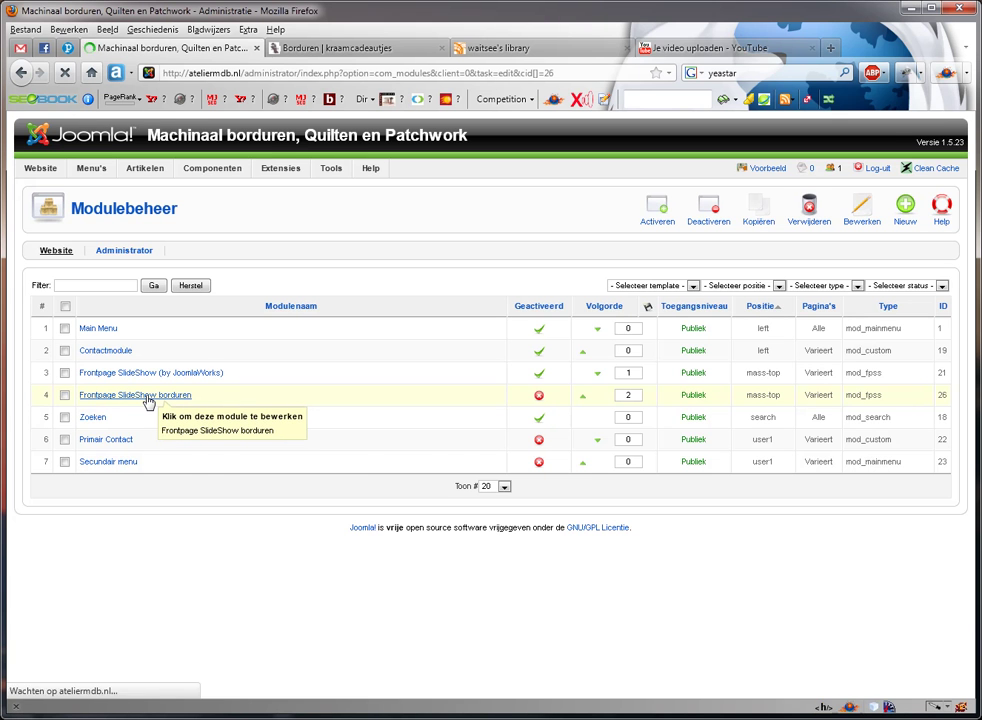
{"action": "scroll", "coordinate": [230, 412], "scroll_direction": "down", "scroll_amount": 6}
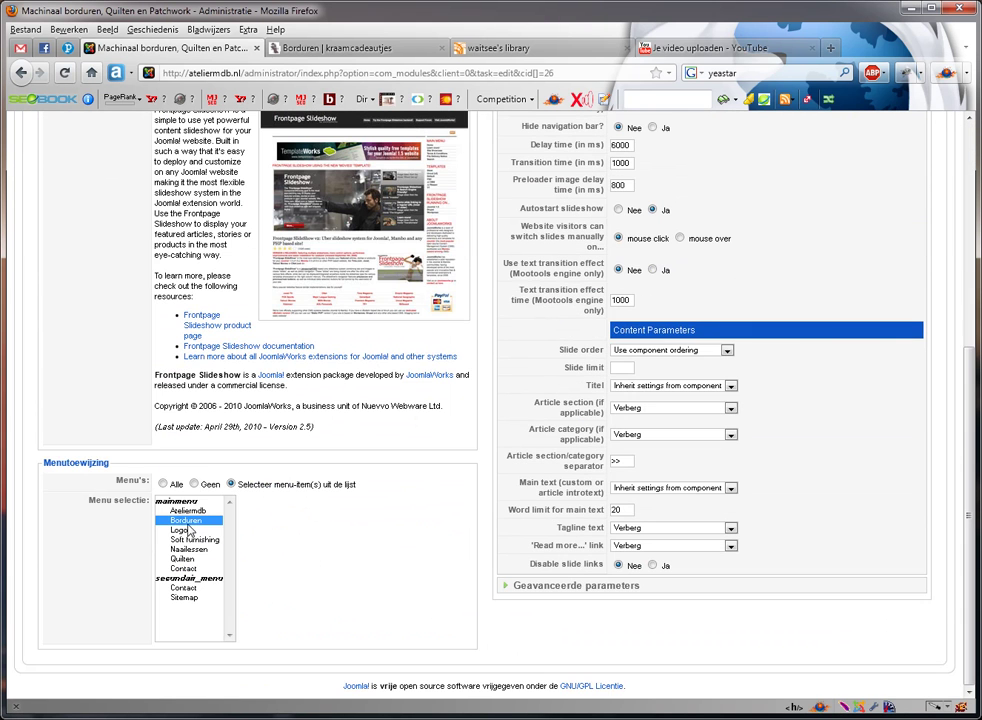
{"action": "scroll", "coordinate": [357, 465], "scroll_direction": "up", "scroll_amount": 8}
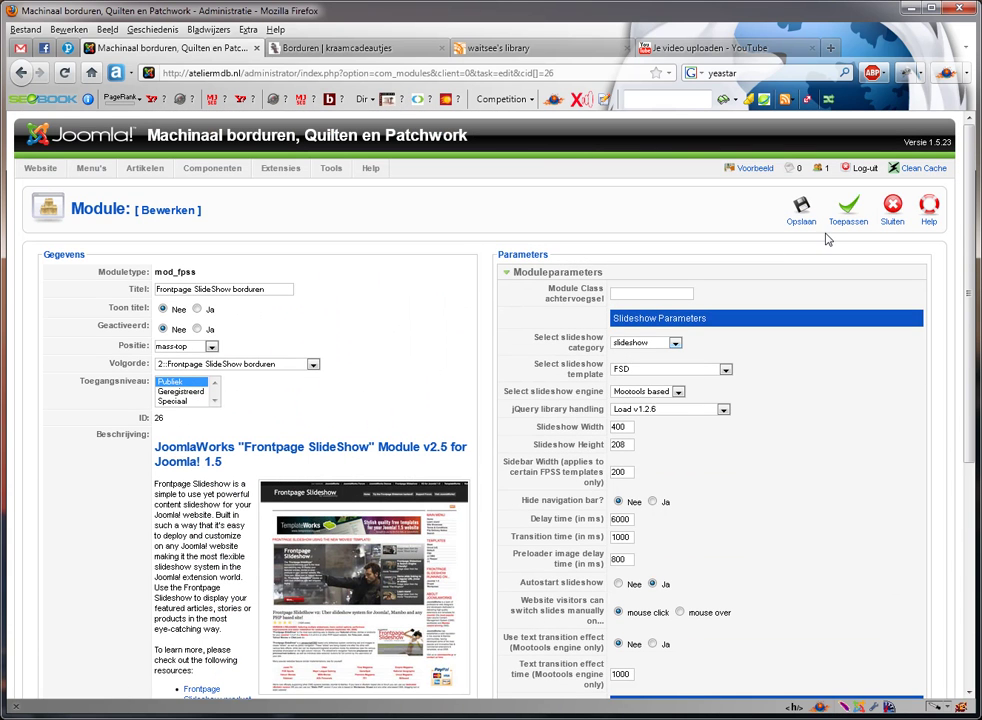
{"action": "left_click", "coordinate": [893, 207]}
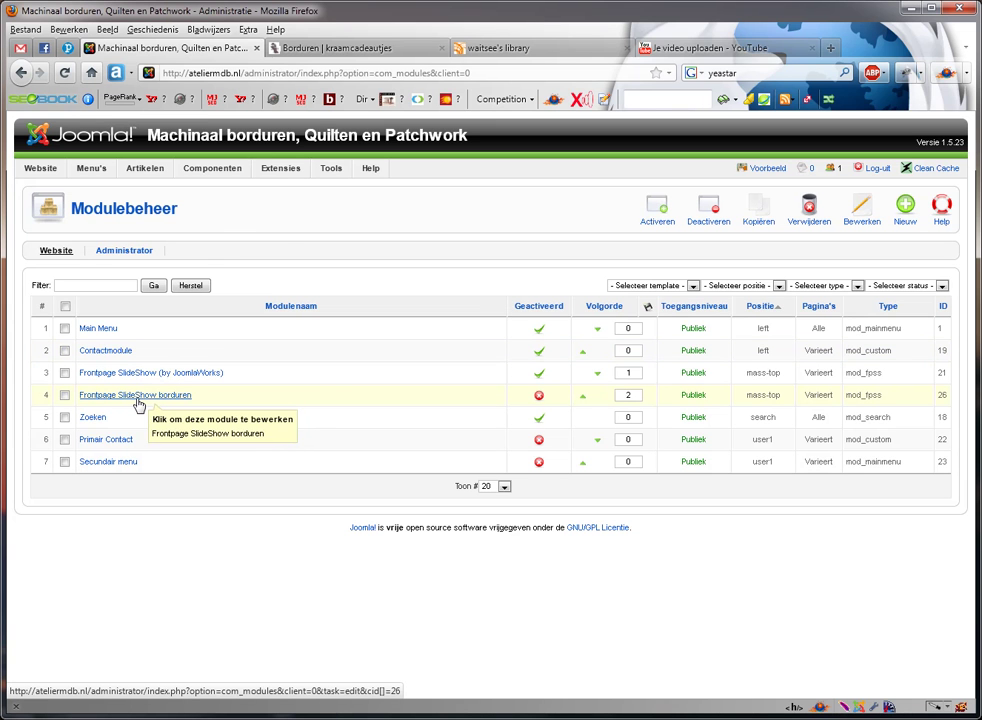
Go to the Frontpage Slideshow component and filter its slides by the borduren category.
{"action": "mouse_move", "coordinate": [203, 178]}
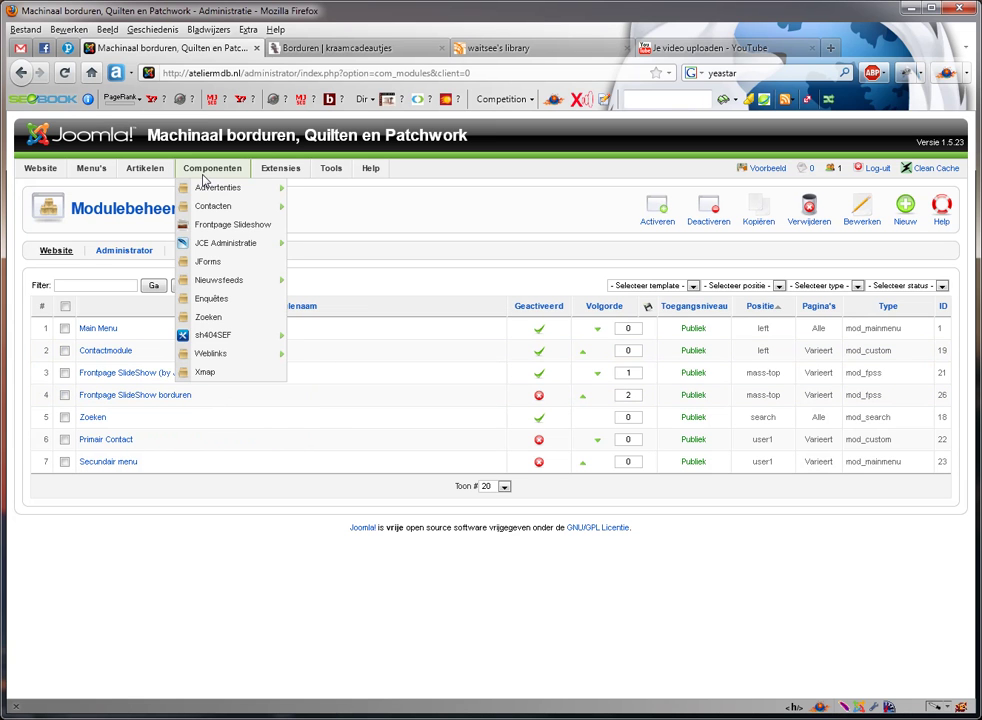
{"action": "left_click", "coordinate": [226, 231]}
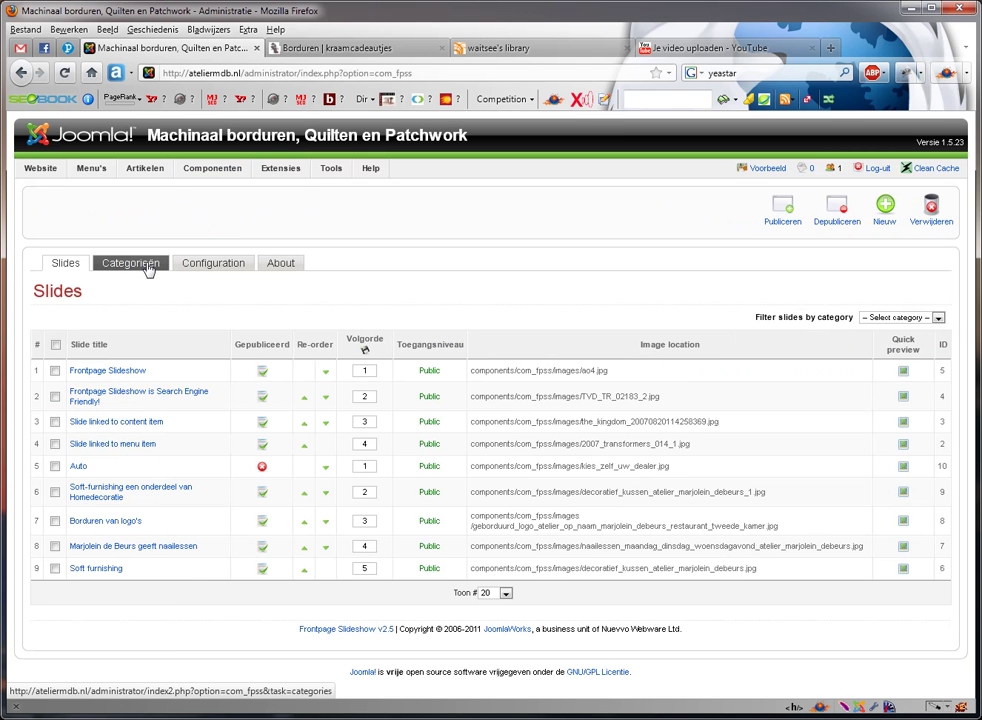
{"action": "left_click", "coordinate": [893, 320]}
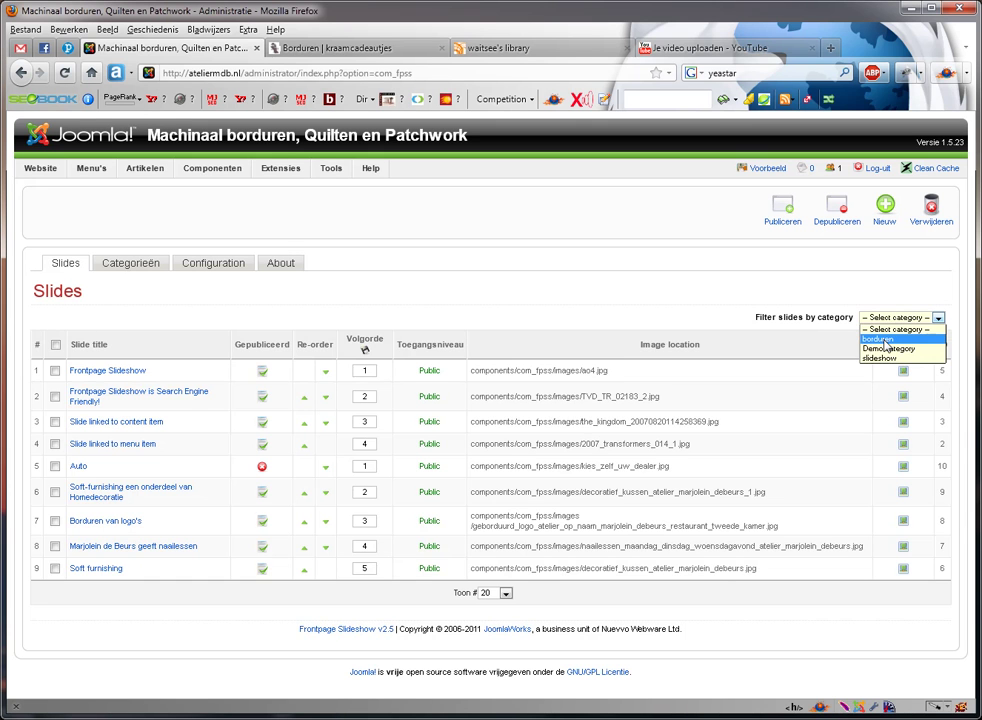
{"action": "left_click", "coordinate": [880, 339]}
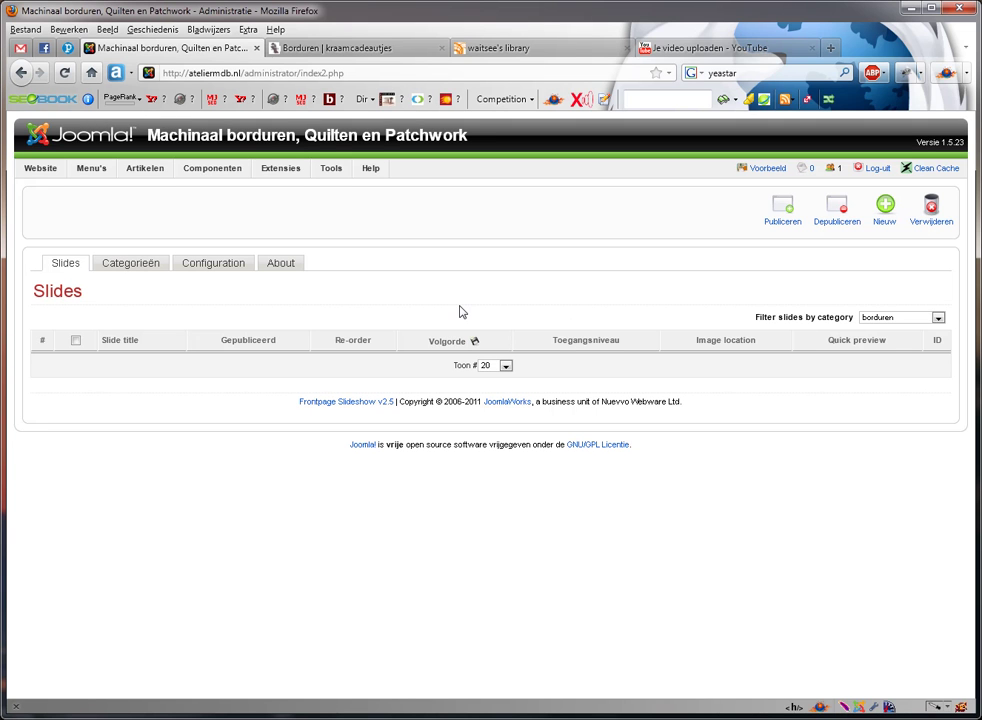
Start a new slide in the borduren category and choose laluna-gecertificeerd-kindertolk®.jpg as its upload image.
{"action": "left_click", "coordinate": [885, 210]}
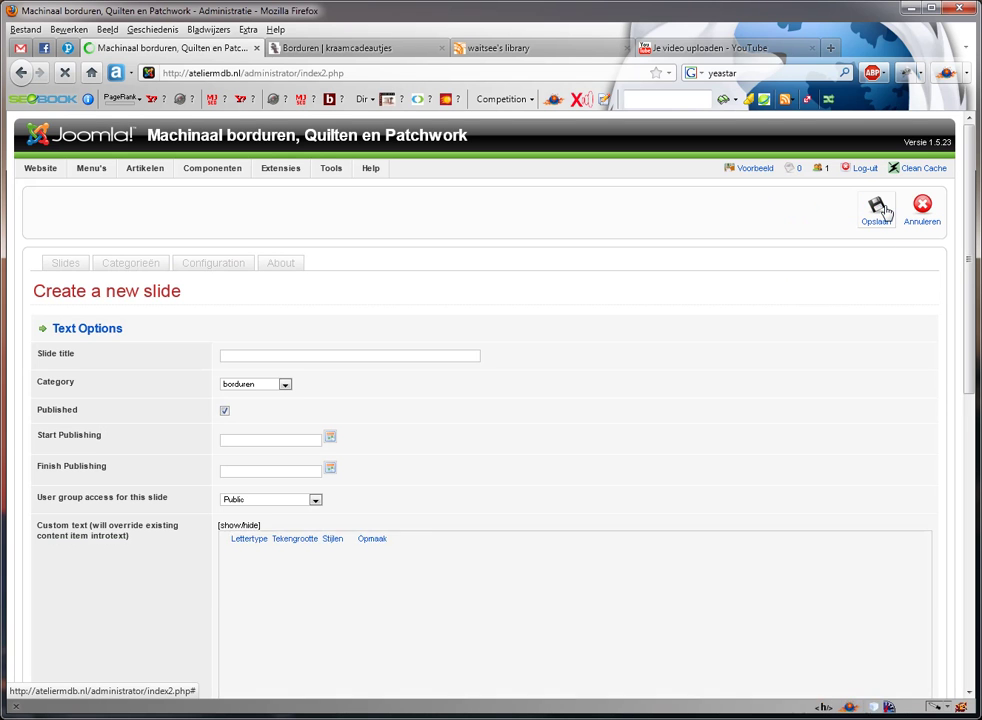
{"action": "scroll", "coordinate": [140, 432], "scroll_direction": "down", "scroll_amount": 5}
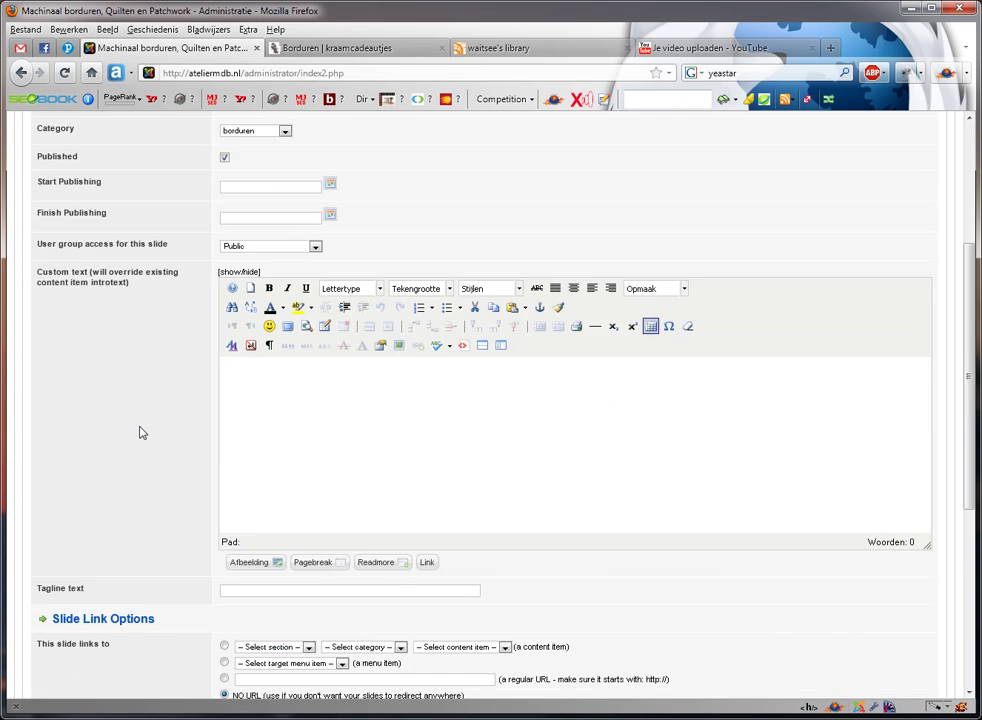
{"action": "scroll", "coordinate": [140, 432], "scroll_direction": "down", "scroll_amount": 3}
{"action": "scroll", "coordinate": [140, 432], "scroll_direction": "down", "scroll_amount": 4}
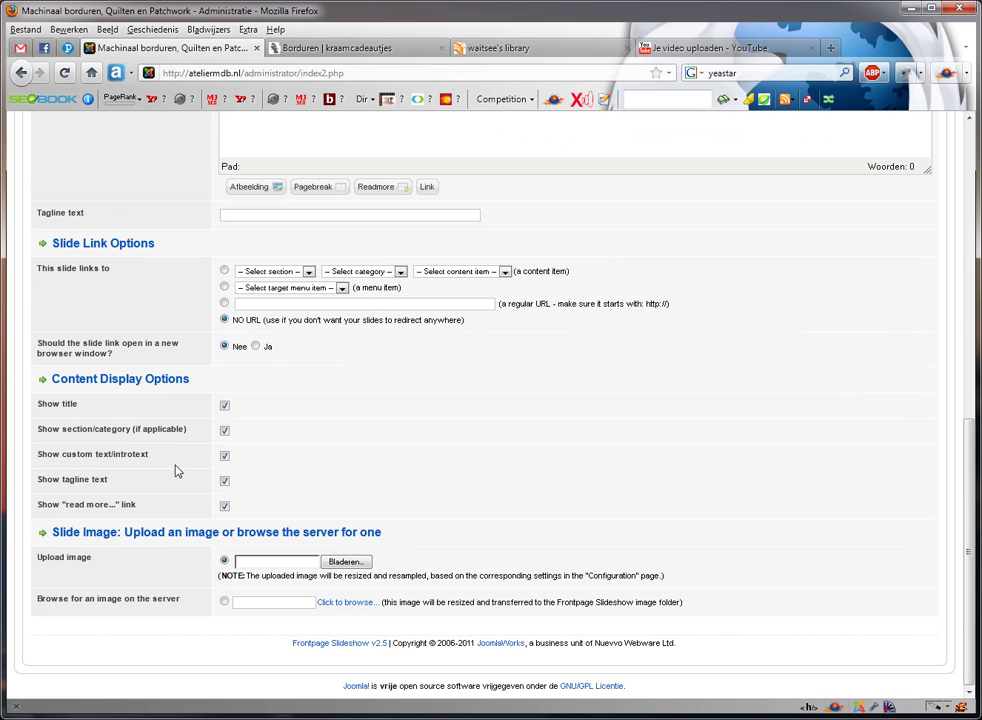
{"action": "left_click", "coordinate": [346, 563]}
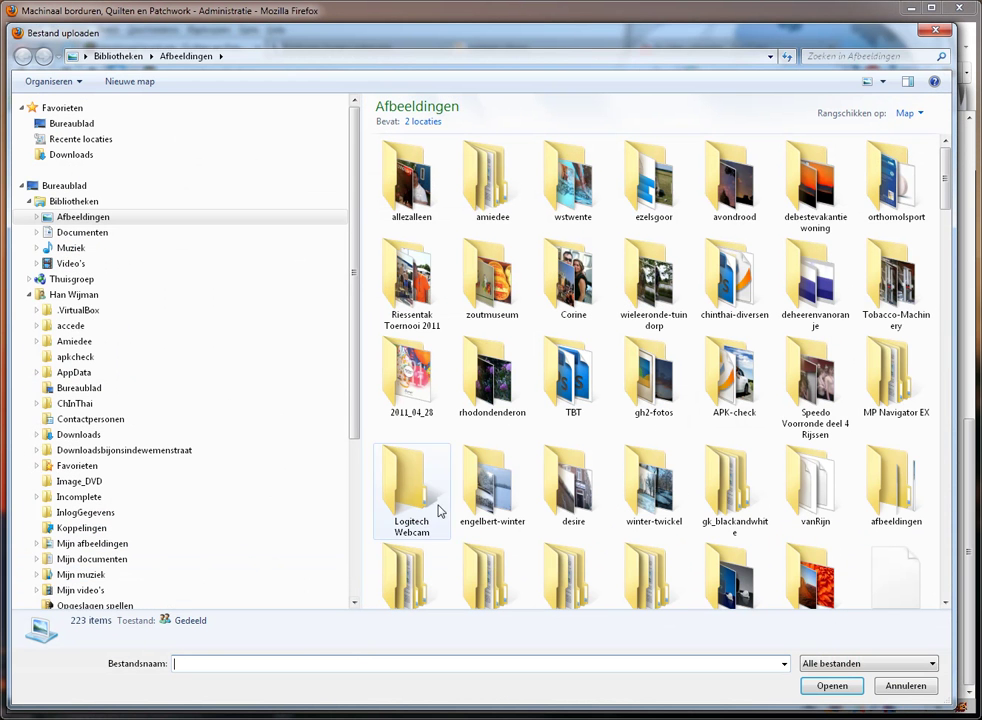
{"action": "scroll", "coordinate": [947, 240], "scroll_direction": "down", "scroll_amount": 5}
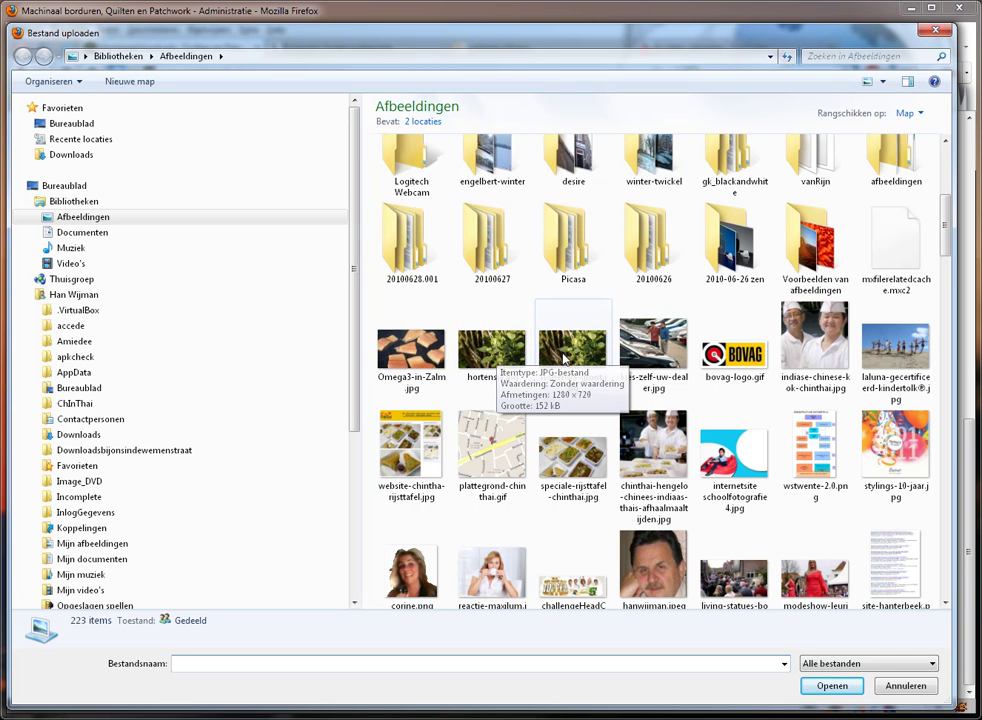
{"action": "mouse_move", "coordinate": [563, 358]}
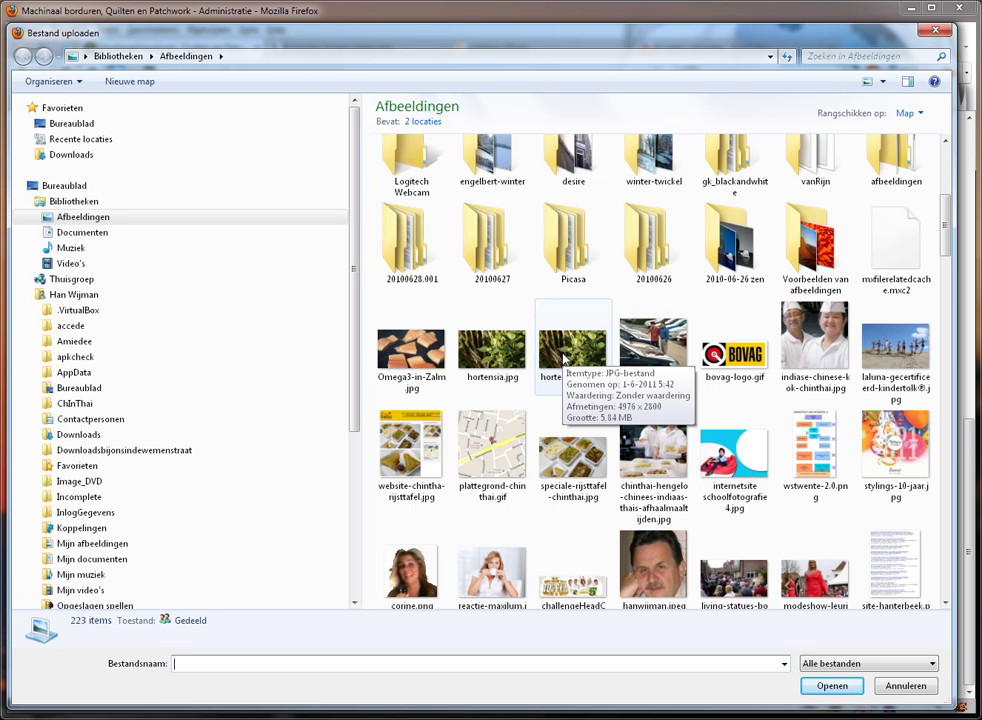
{"action": "mouse_move", "coordinate": [899, 345]}
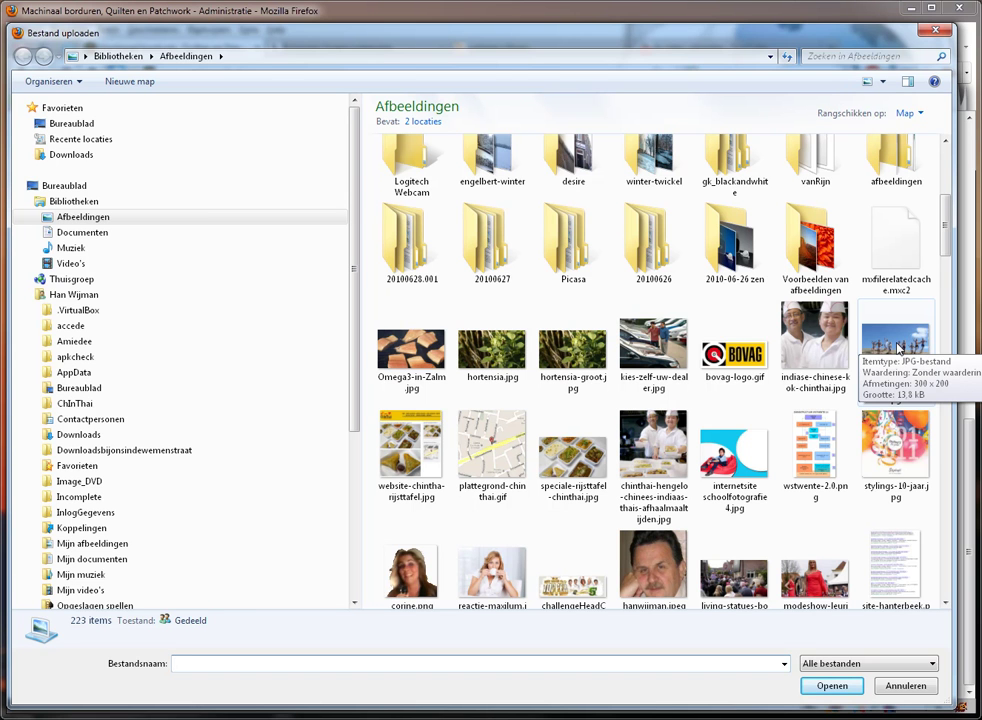
{"action": "left_click", "coordinate": [899, 347]}
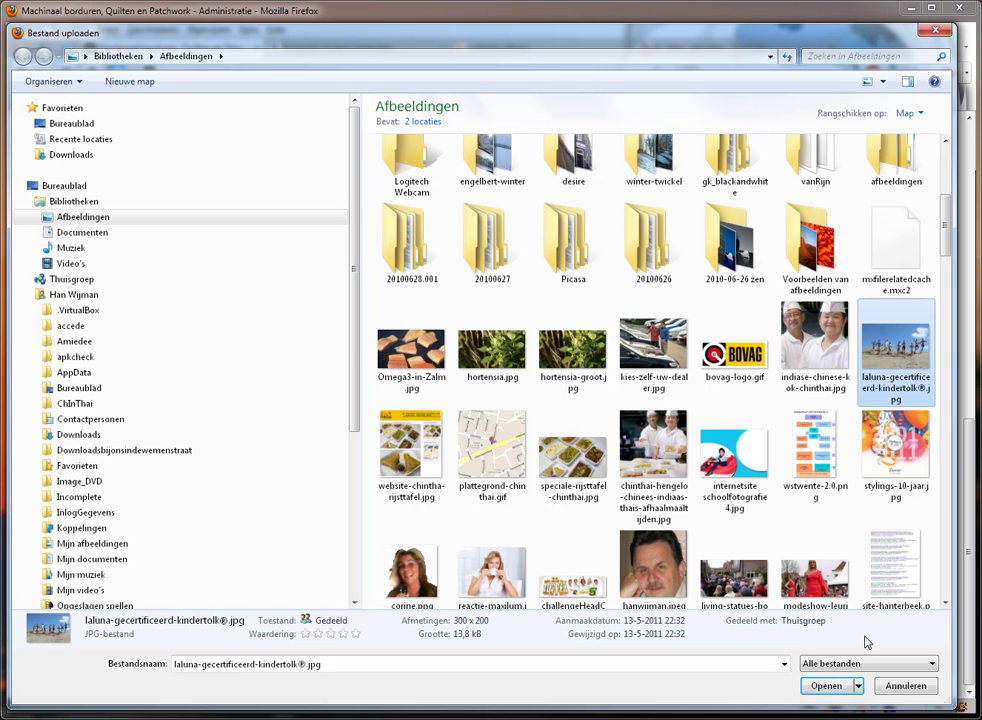
{"action": "left_click", "coordinate": [826, 686]}
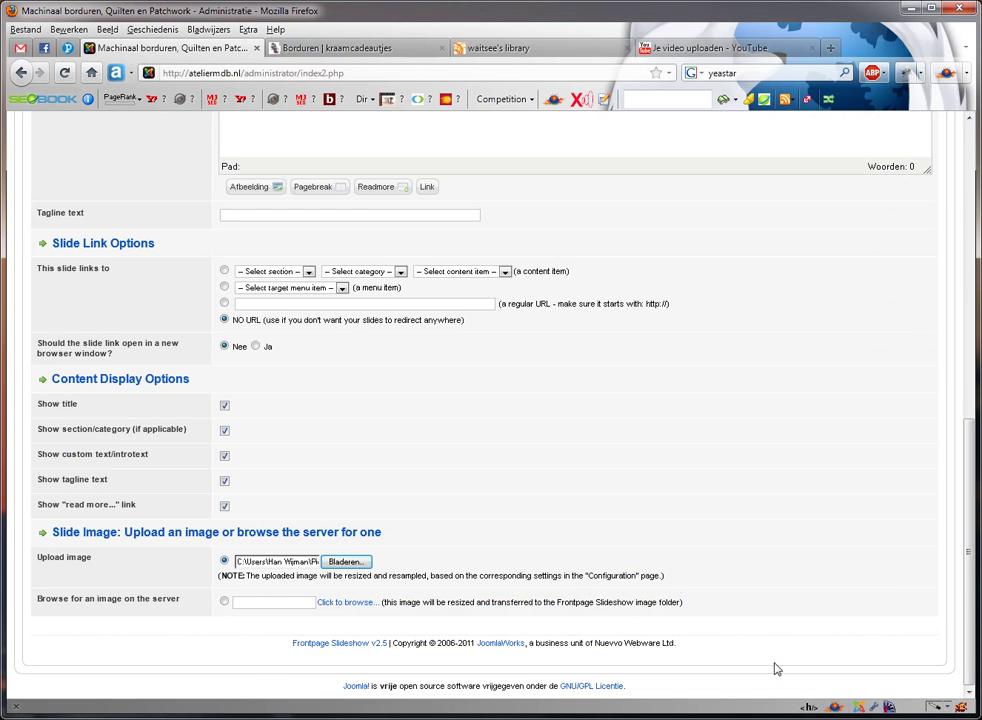
Enter "Borduurwerk 1" as the title of the new slide.
{"action": "scroll", "coordinate": [343, 522], "scroll_direction": "up", "scroll_amount": 15}
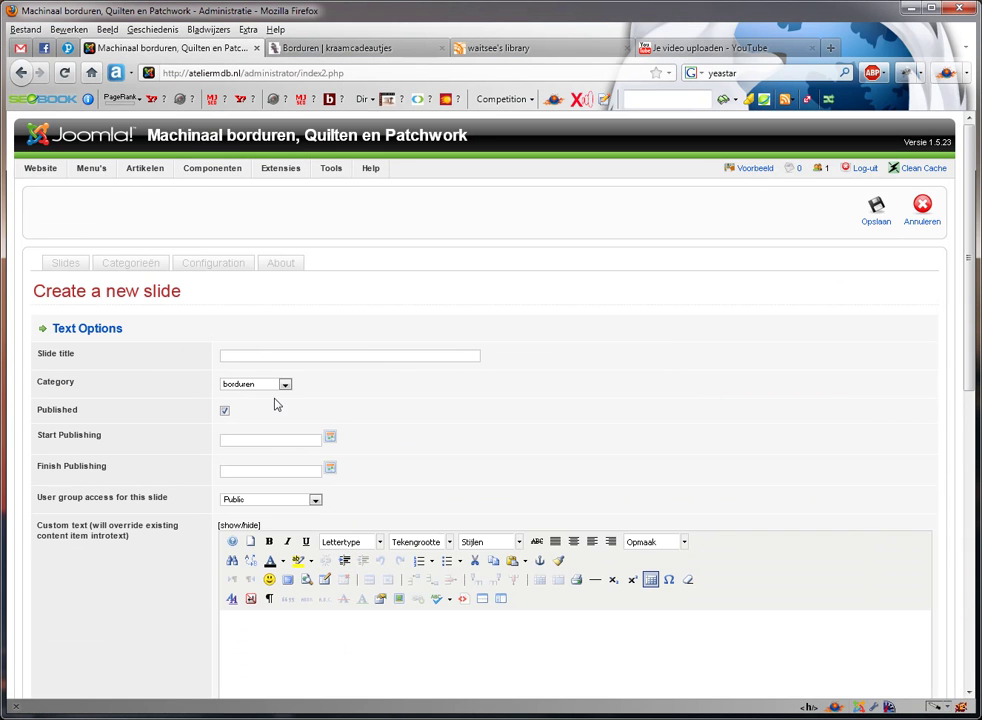
{"action": "left_click", "coordinate": [251, 356]}
{"action": "type", "text": "B"}
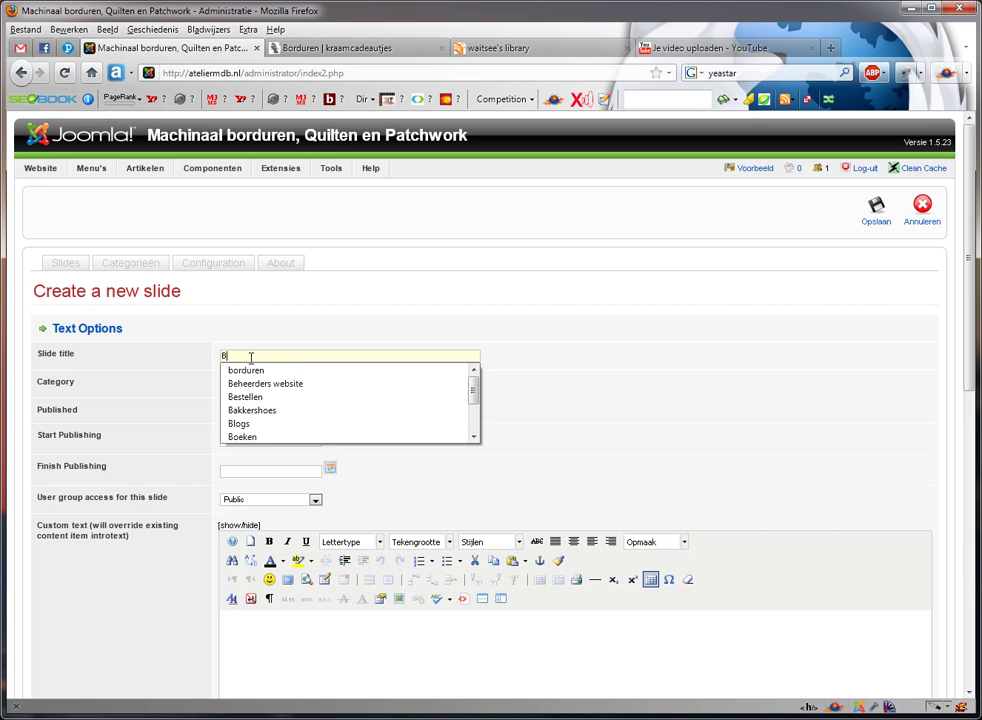
{"action": "type", "text": "orduurwerk 1"}
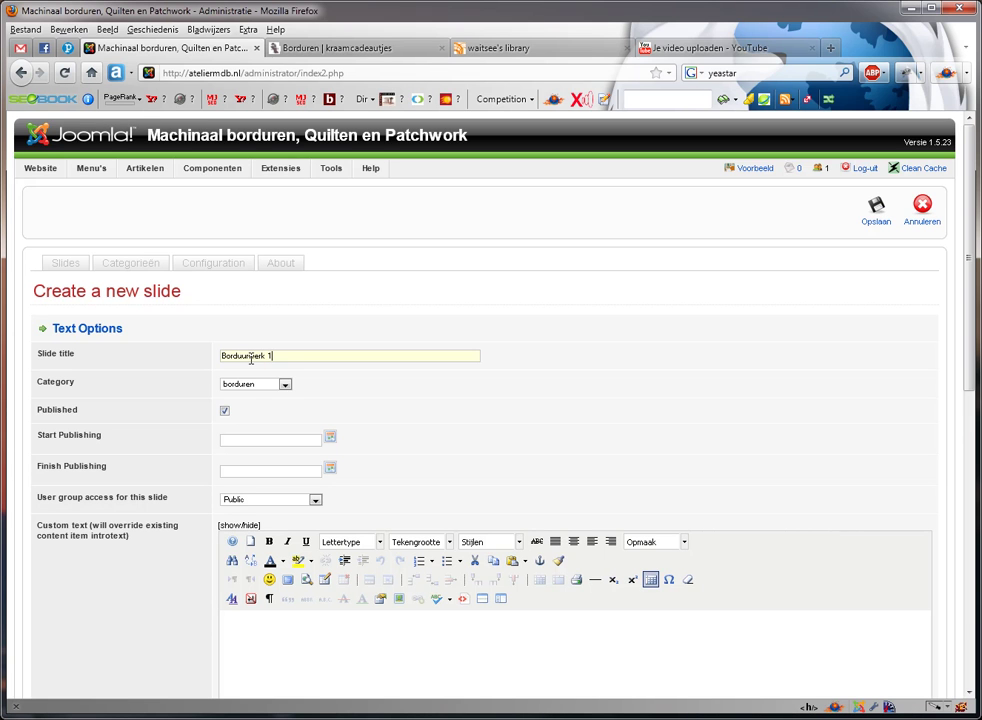
{"action": "left_click", "coordinate": [185, 384]}
Write "Dit is borduurwerk van de bovenste plank" as the slide's custom text and select the letters "borduur" in it.
{"action": "scroll", "coordinate": [184, 382], "scroll_direction": "down", "scroll_amount": 3}
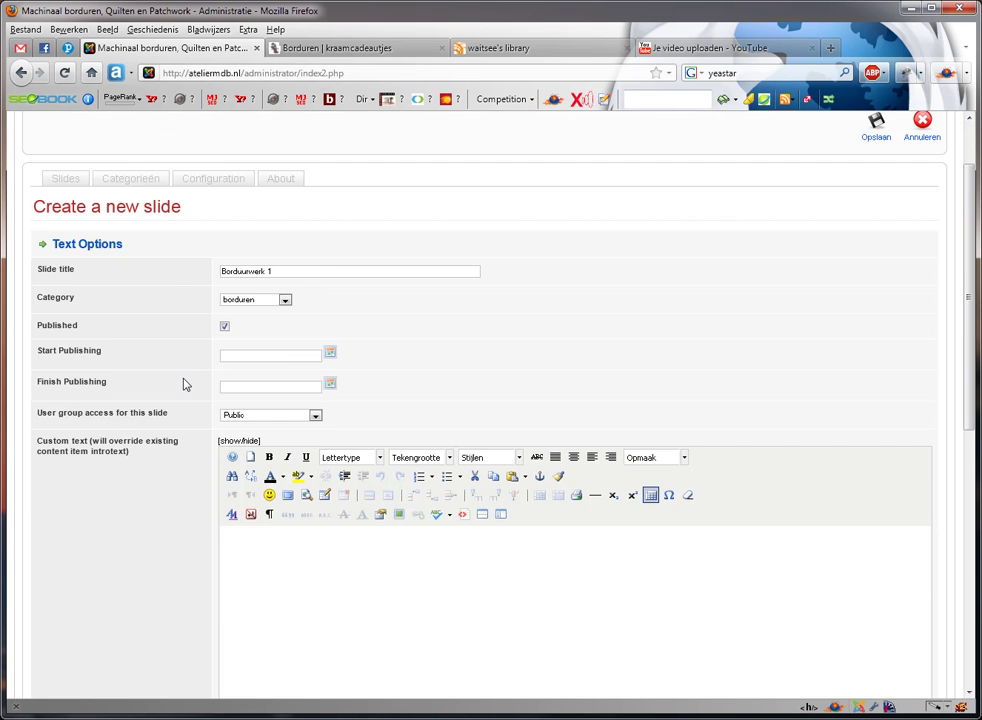
{"action": "left_click", "coordinate": [238, 463]}
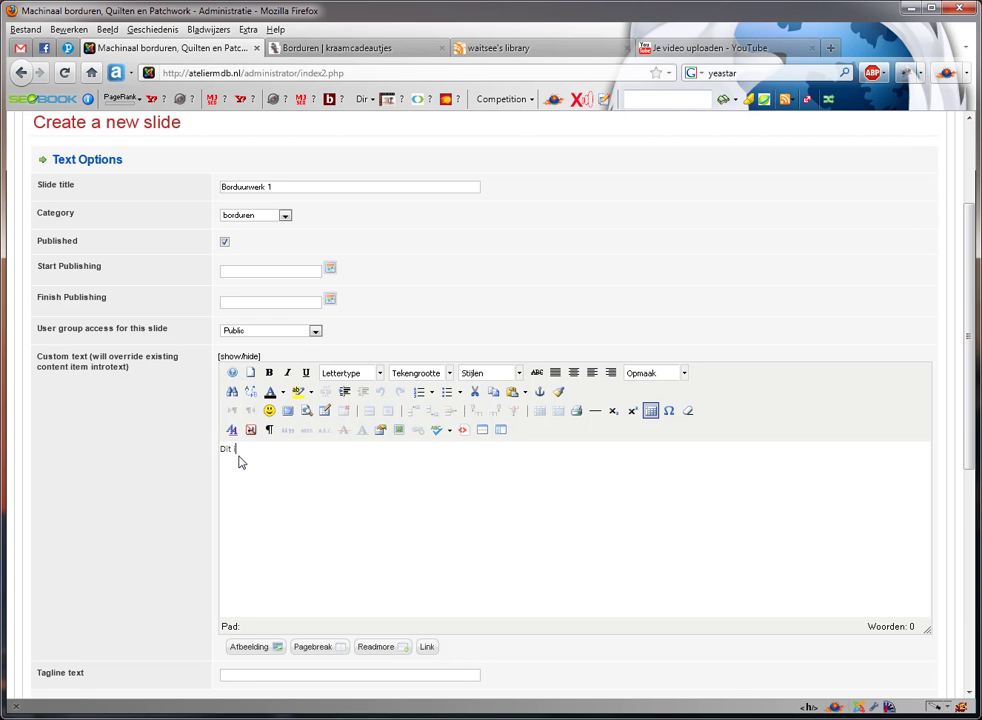
{"action": "type", "text": "Dit is borduurwerk van de bovenste plank"}
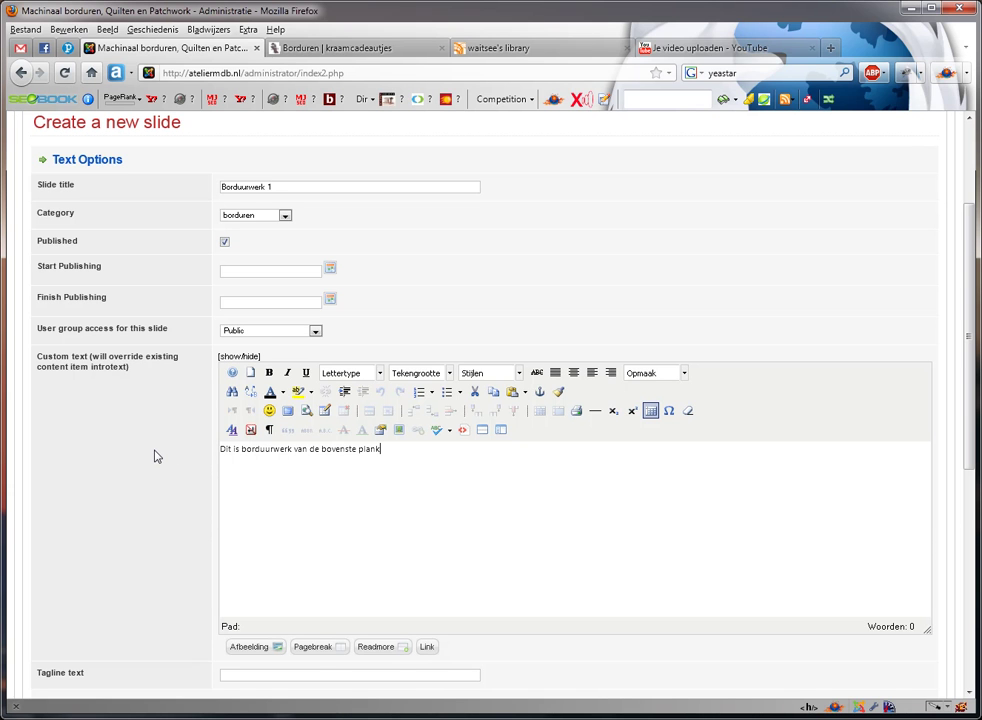
{"action": "scroll", "coordinate": [155, 456], "scroll_direction": "down", "scroll_amount": 2}
{"action": "left_click_drag", "start_coordinate": [241, 365], "coordinate": [273, 365]}
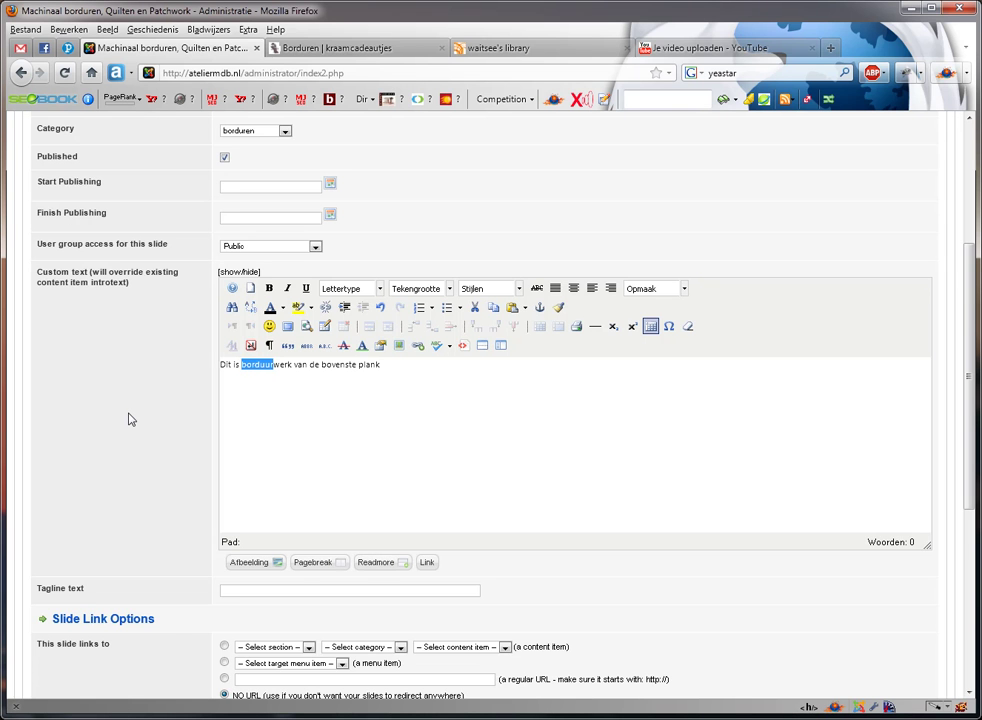
Turn off the display of the tagline text and the "read more..." link for the slide, and save it.
{"action": "scroll", "coordinate": [128, 419], "scroll_direction": "down", "scroll_amount": 4}
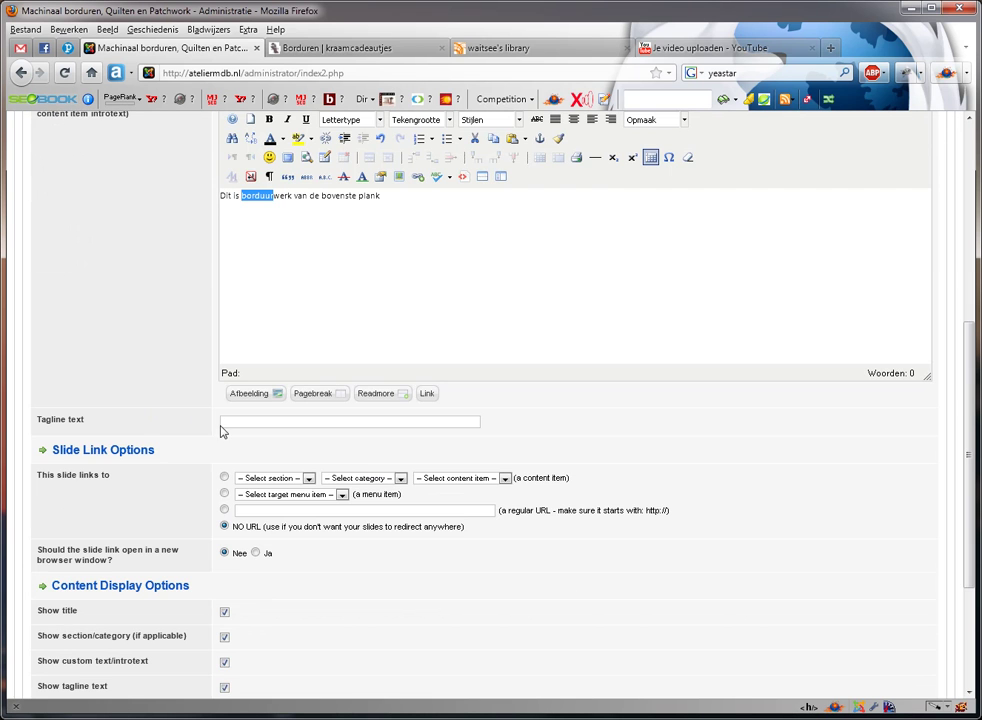
{"action": "scroll", "coordinate": [162, 434], "scroll_direction": "down", "scroll_amount": 2}
{"action": "scroll", "coordinate": [157, 447], "scroll_direction": "down", "scroll_amount": 2}
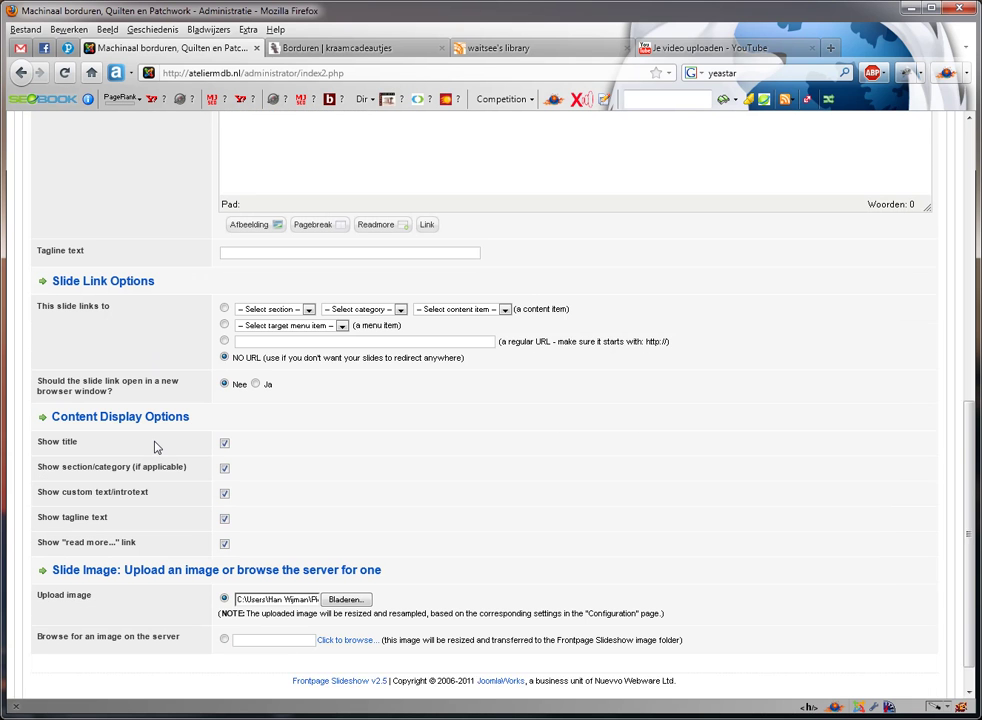
{"action": "scroll", "coordinate": [155, 447], "scroll_direction": "down", "scroll_amount": 1}
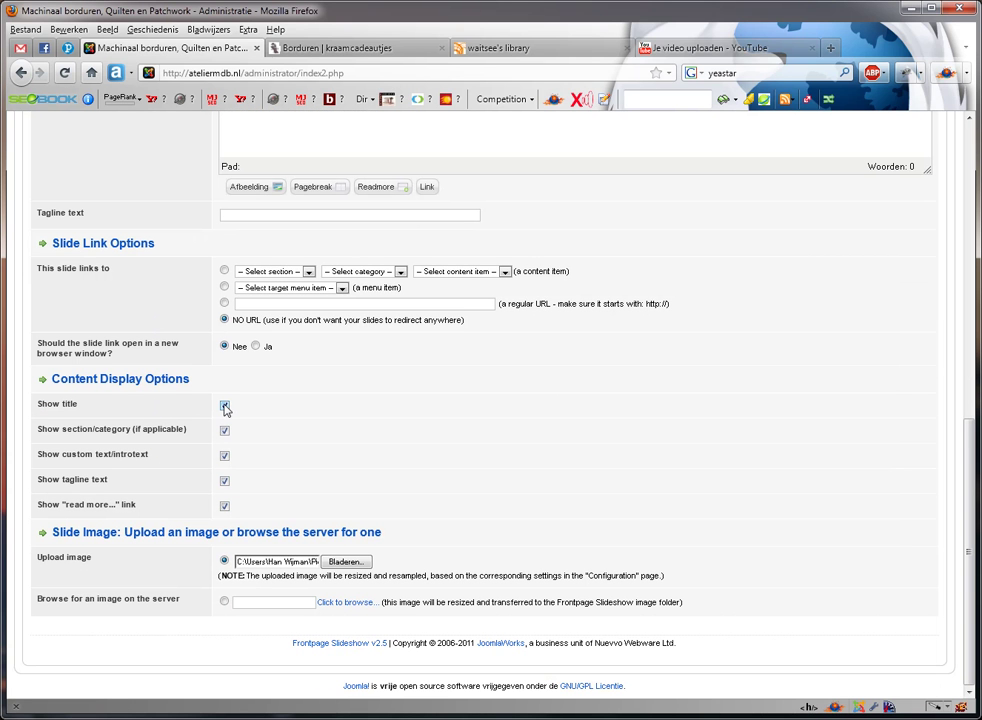
{"action": "left_click", "coordinate": [226, 482]}
{"action": "left_click", "coordinate": [226, 510]}
{"action": "scroll", "coordinate": [384, 454], "scroll_direction": "up", "scroll_amount": 15}
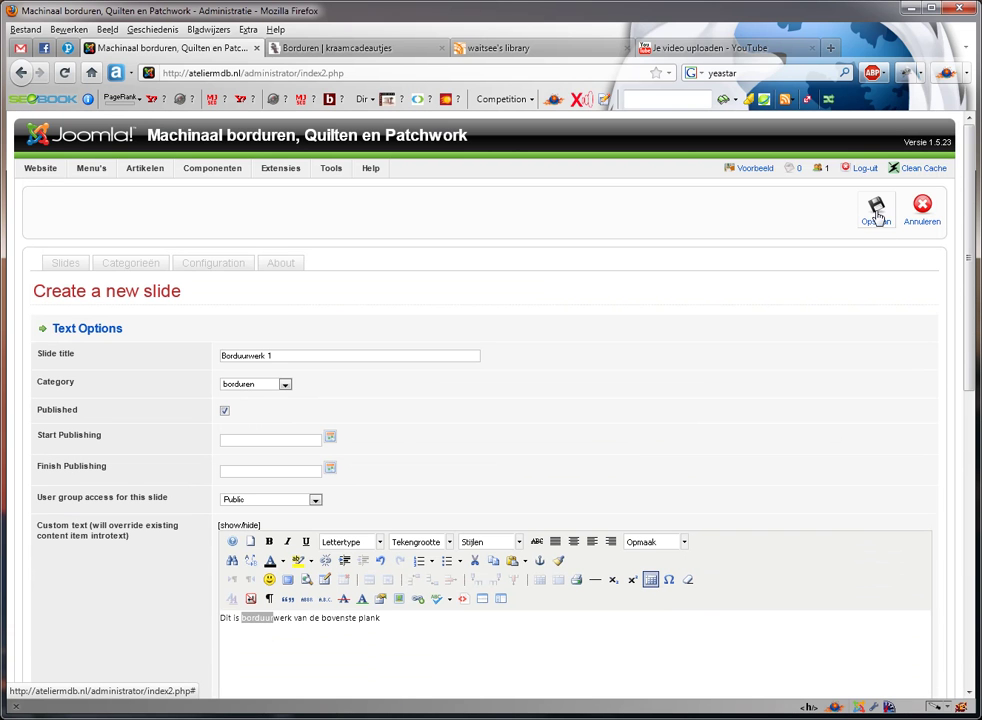
{"action": "left_click", "coordinate": [876, 210]}
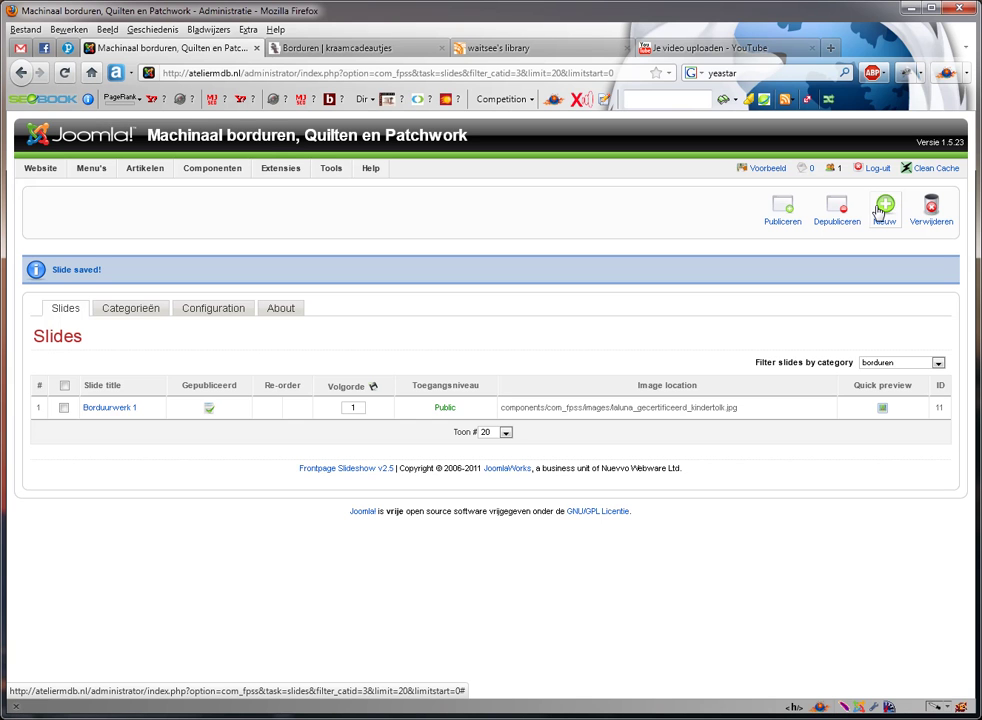
Start another new slide in the borduren category and choose plattegrond-chinthai.gif as its upload image.
{"action": "left_click", "coordinate": [884, 210]}
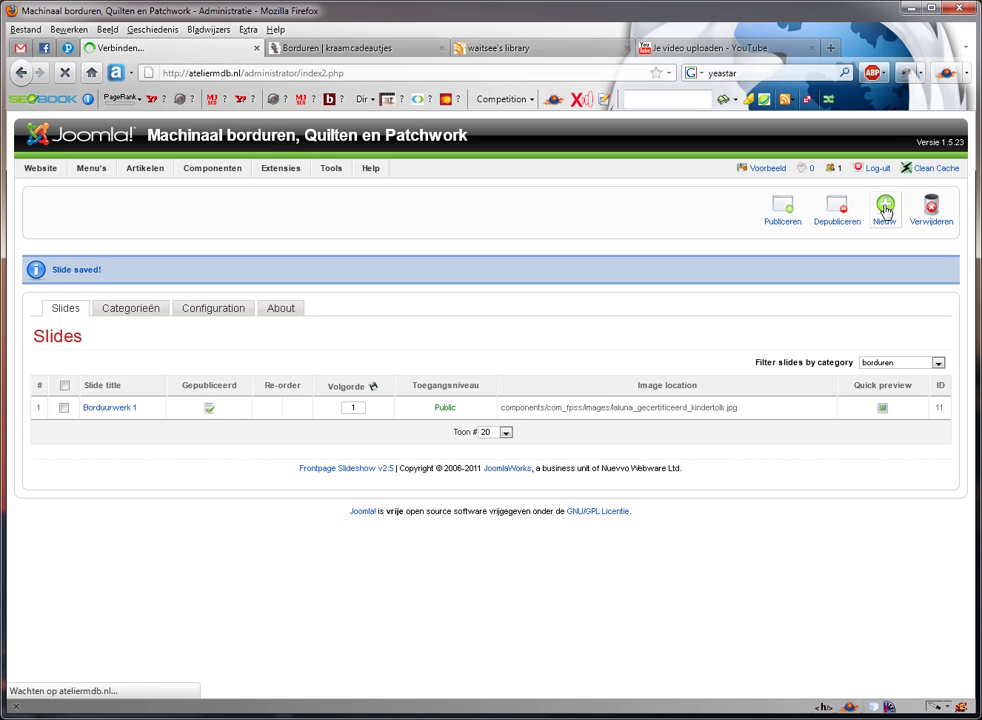
{"action": "scroll", "coordinate": [92, 502], "scroll_direction": "down", "scroll_amount": 10}
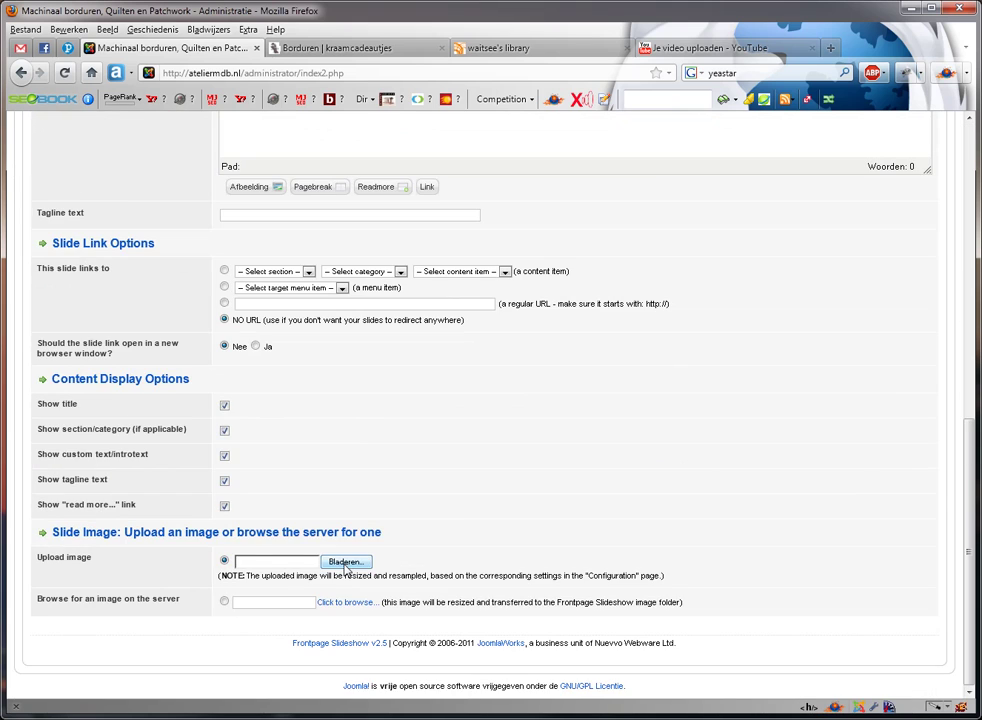
{"action": "left_click", "coordinate": [346, 563]}
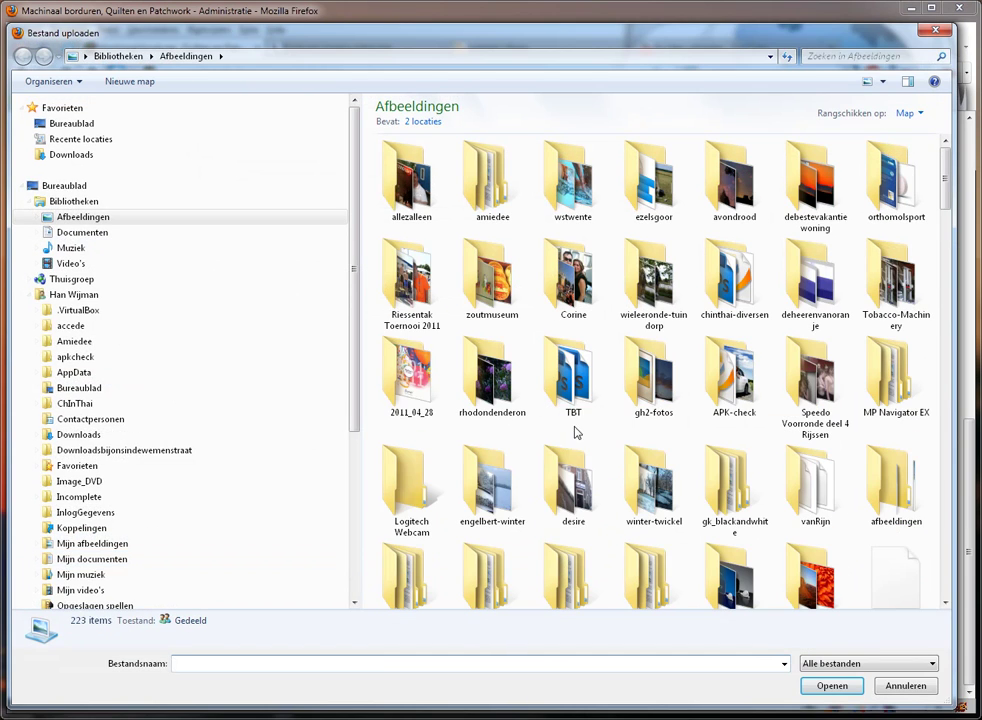
{"action": "scroll", "coordinate": [943, 205], "scroll_direction": "down", "scroll_amount": 5}
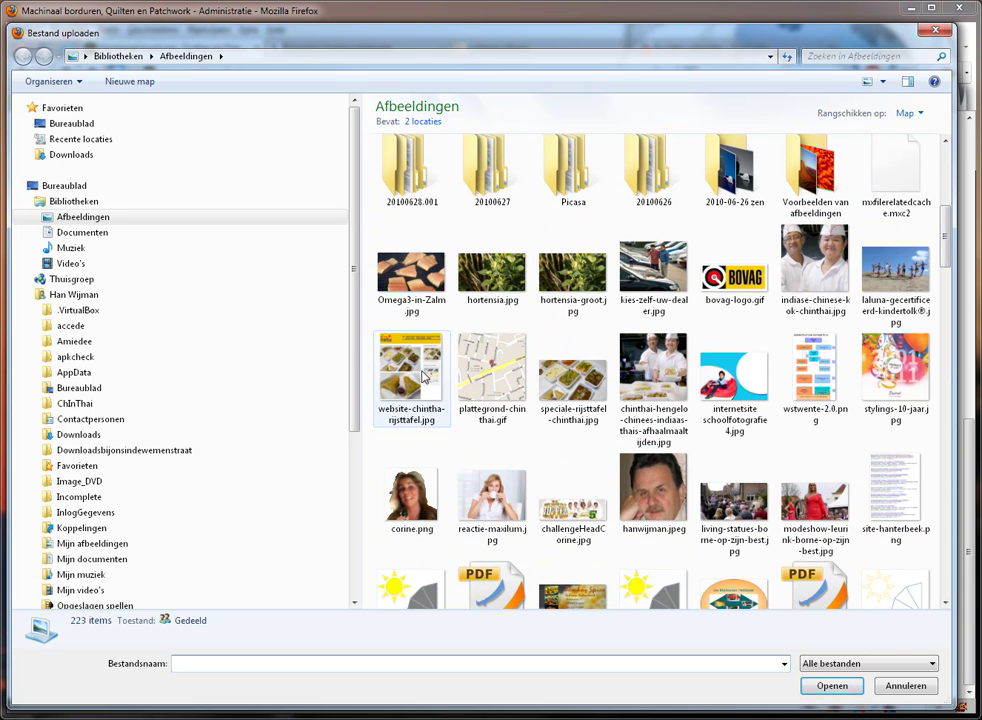
{"action": "double_click", "coordinate": [491, 362]}
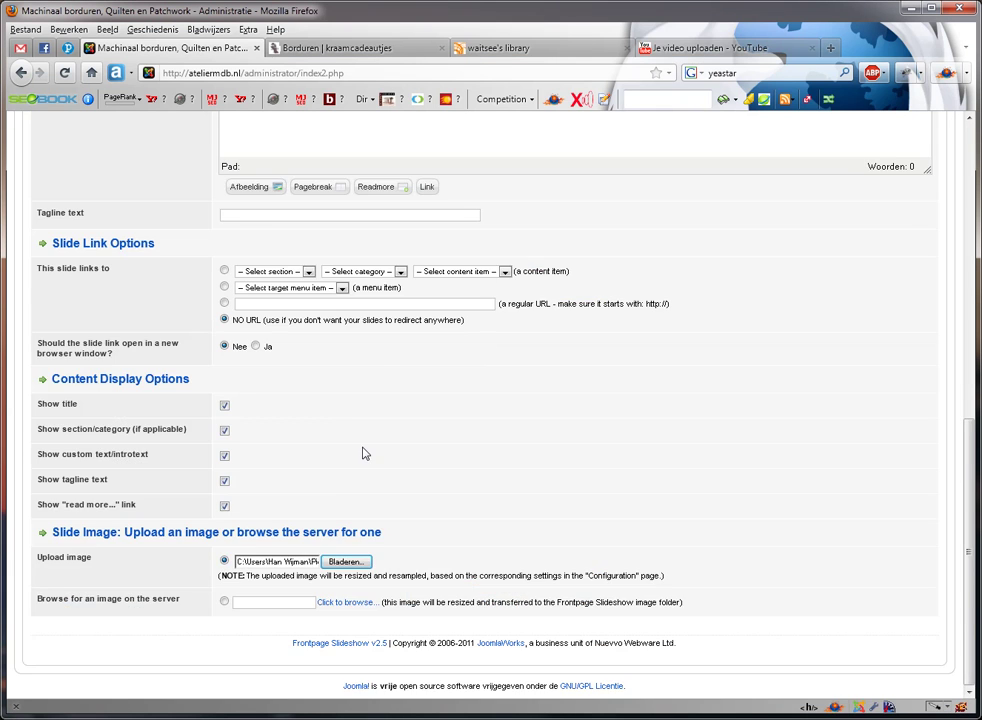
Title the new slide "Borduurwerk 2" and write "Een geborduurde plattegrond" as its custom text.
{"action": "scroll", "coordinate": [355, 460], "scroll_direction": "up", "scroll_amount": 5}
{"action": "scroll", "coordinate": [351, 466], "scroll_direction": "up", "scroll_amount": 5}
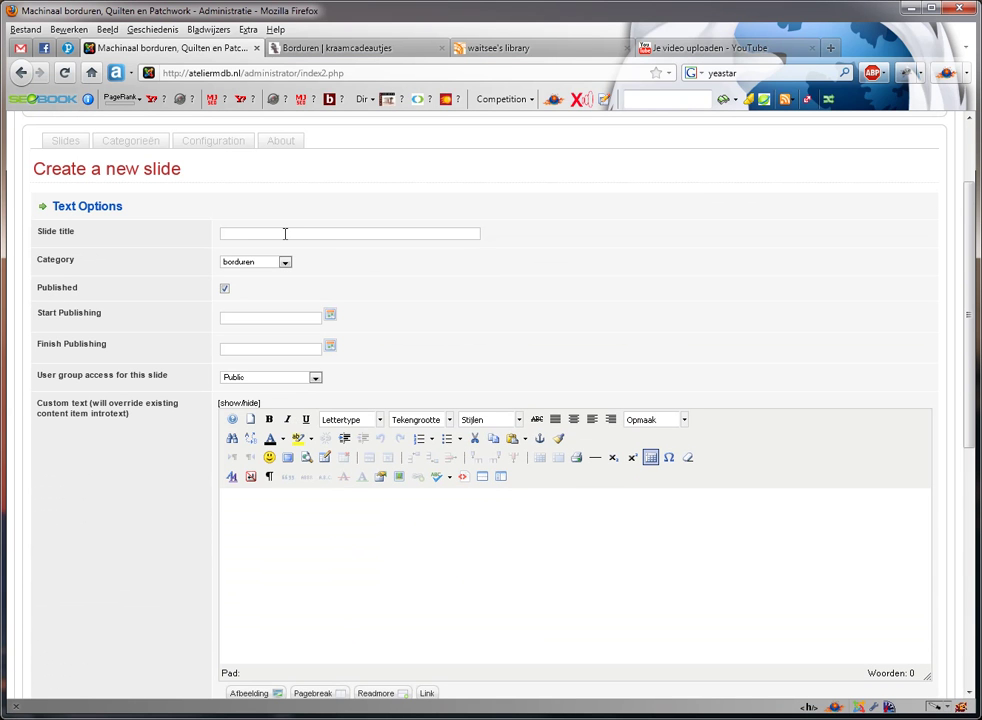
{"action": "double_click", "coordinate": [285, 233]}
{"action": "type", "text": "bo"}
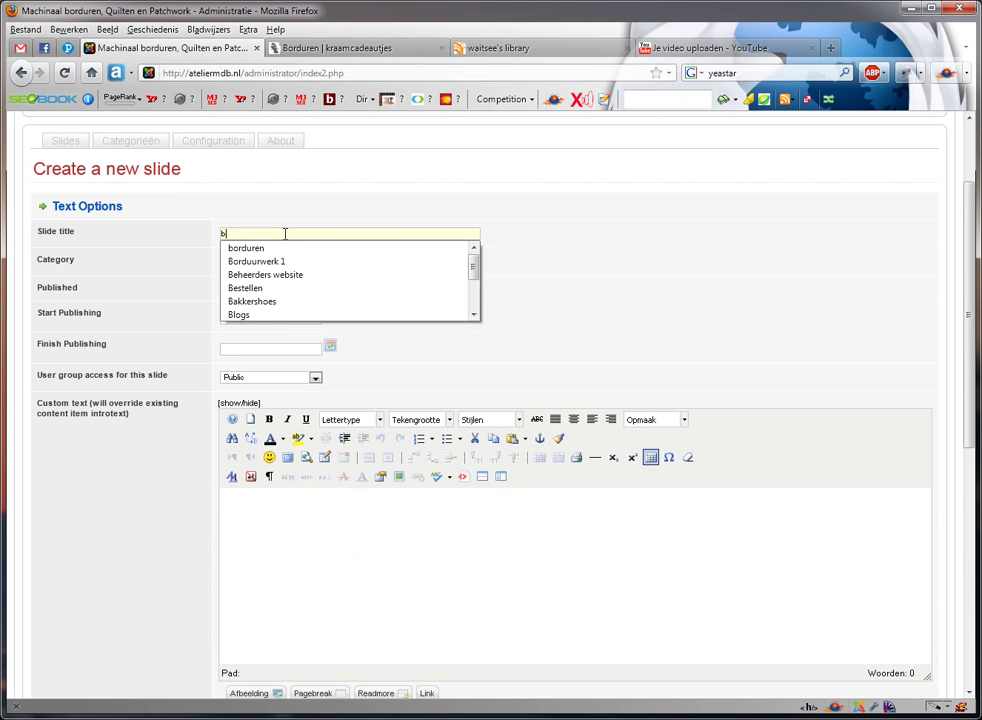
{"action": "left_click", "coordinate": [269, 266]}
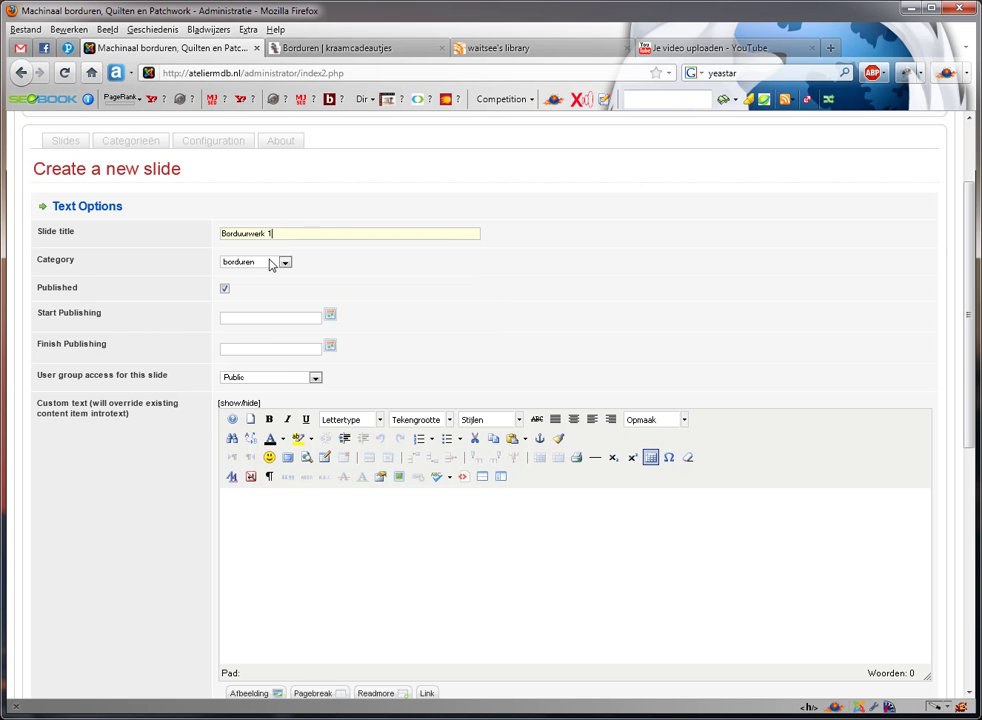
{"action": "double_click", "coordinate": [269, 233]}
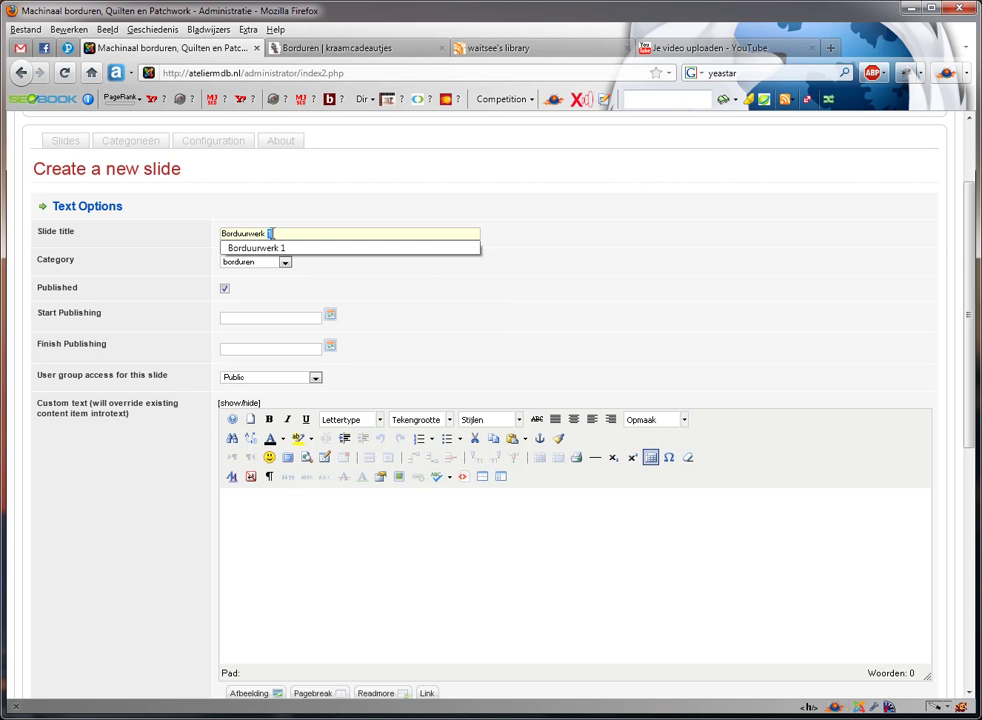
{"action": "type", "text": "2"}
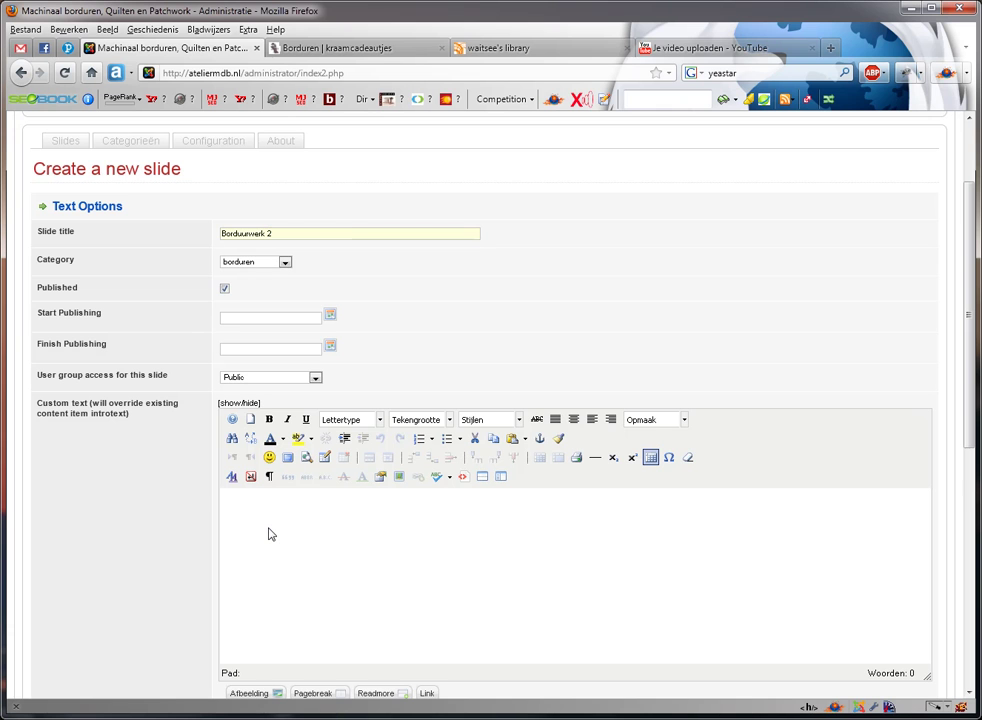
{"action": "type", "text": "Een geborduurde plattegrond"}
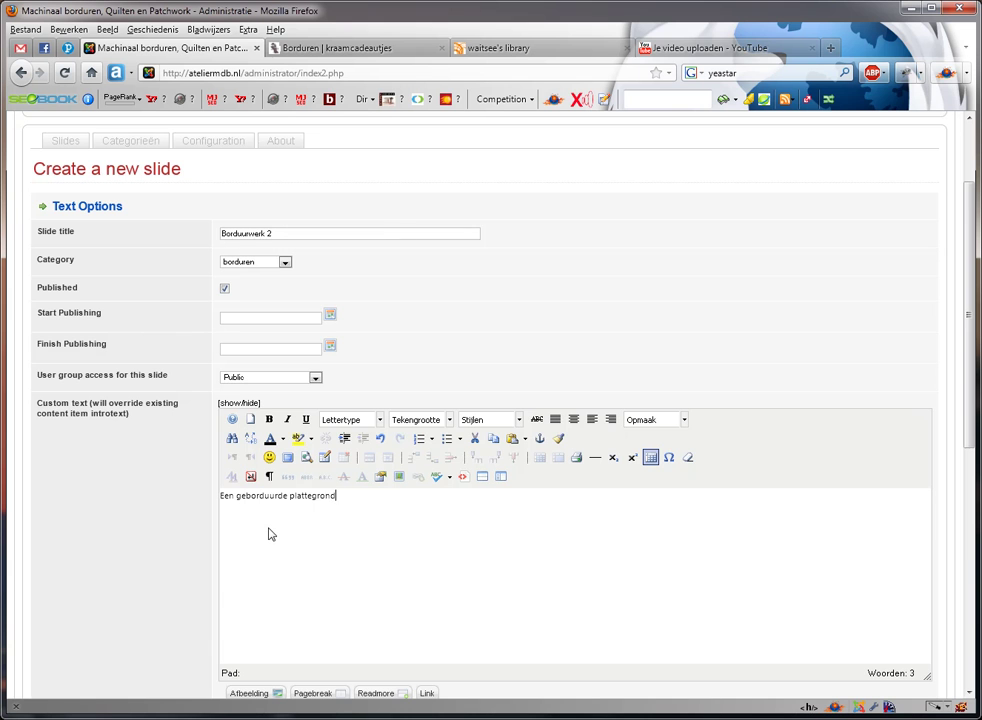
Turn off the tagline text and "read more..." link for the Borduurwerk 2 slide and save it.
{"action": "scroll", "coordinate": [142, 517], "scroll_direction": "down", "scroll_amount": 8}
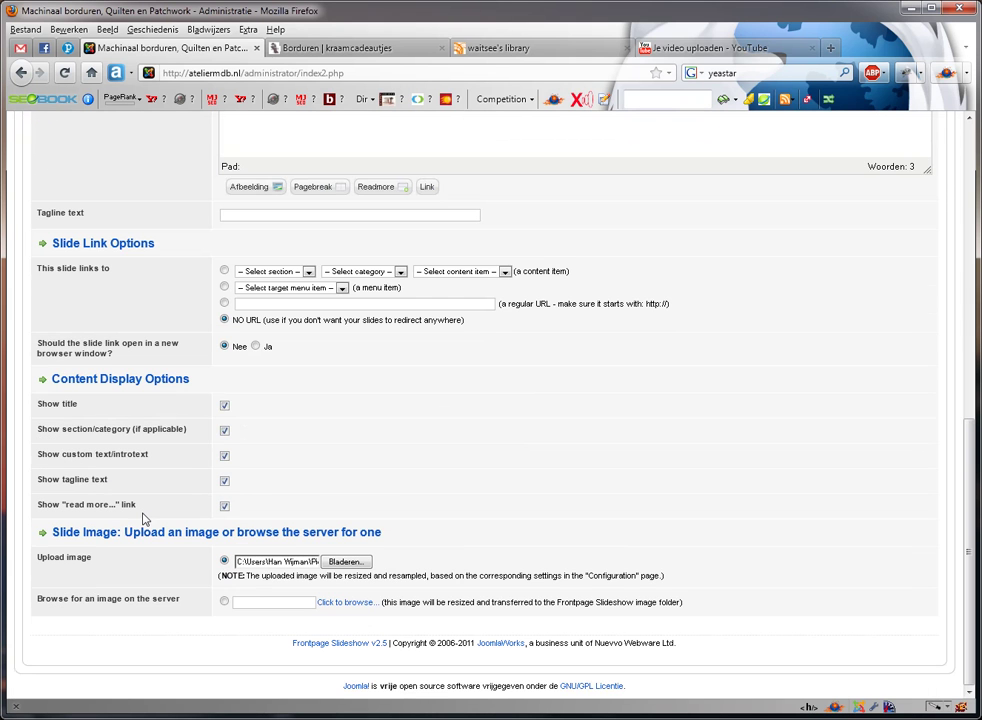
{"action": "left_click", "coordinate": [225, 456]}
{"action": "left_click", "coordinate": [225, 456]}
{"action": "left_click", "coordinate": [225, 482]}
{"action": "left_click", "coordinate": [224, 507]}
{"action": "scroll", "coordinate": [370, 465], "scroll_direction": "up", "scroll_amount": 10}
{"action": "scroll", "coordinate": [378, 463], "scroll_direction": "up", "scroll_amount": 2}
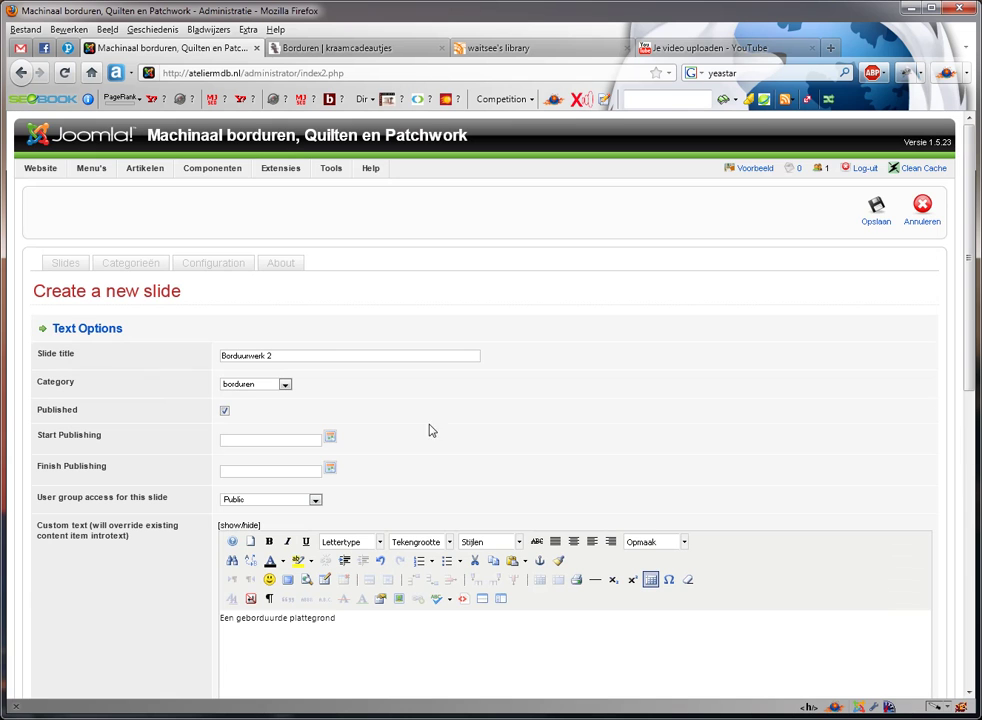
{"action": "left_click", "coordinate": [875, 210]}
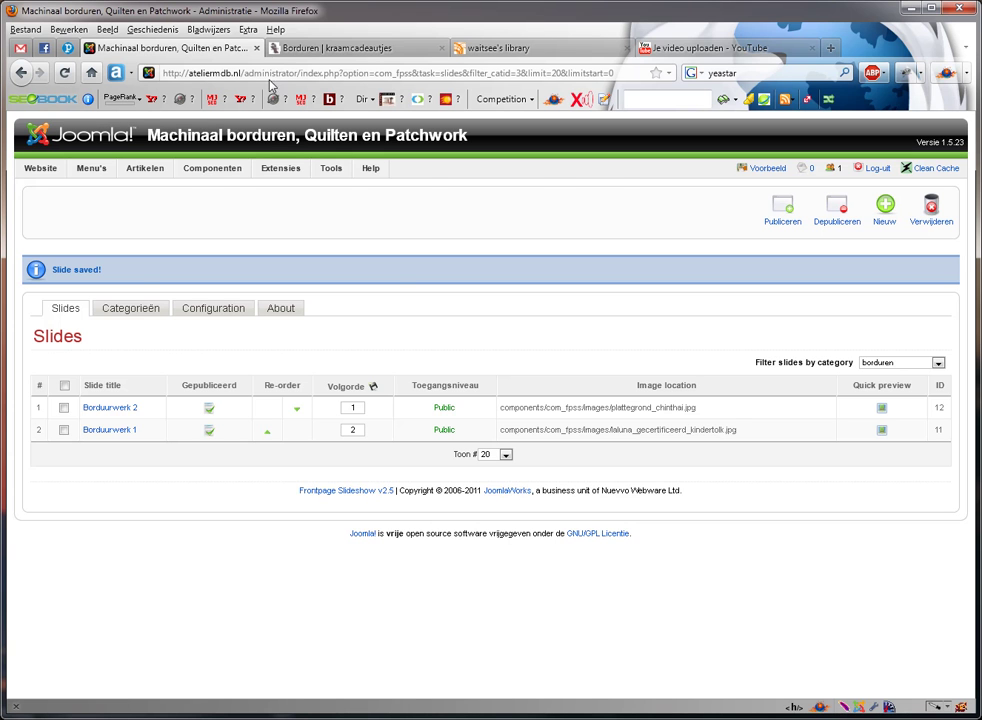
Check the Borduren page of the live website for the slideshow and return to the Joomla administration.
{"action": "left_click", "coordinate": [314, 50]}
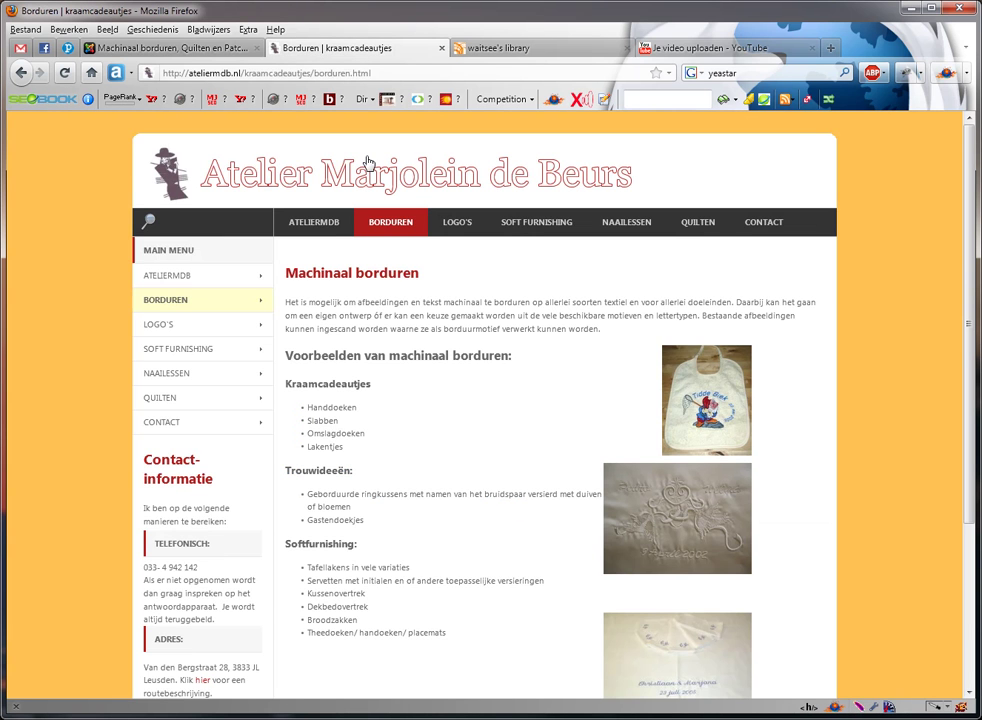
{"action": "left_click", "coordinate": [398, 228]}
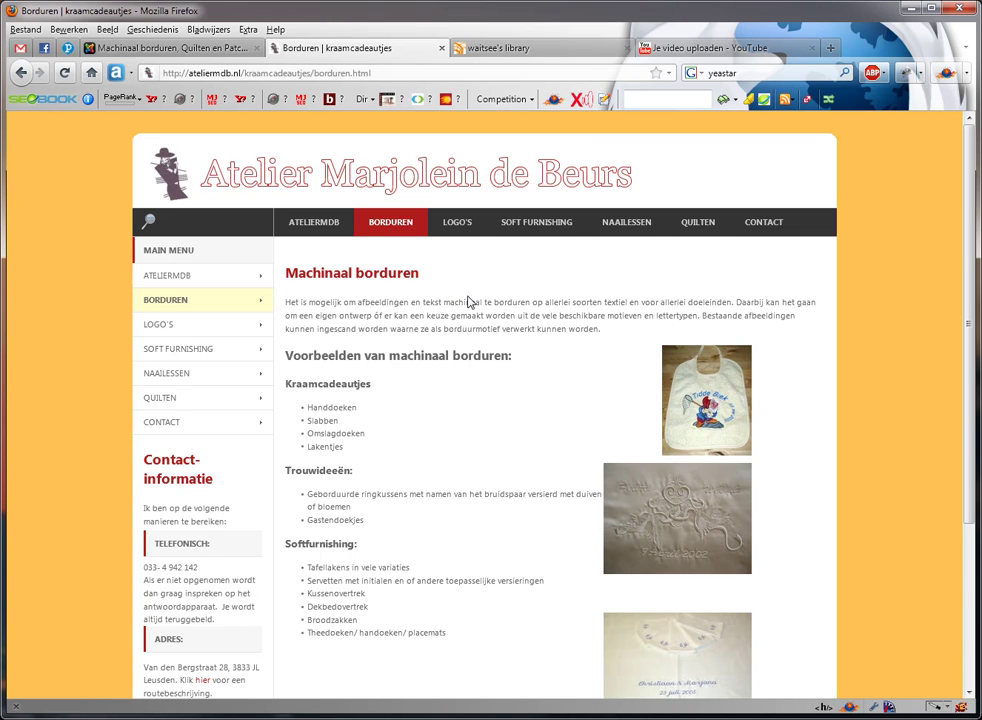
{"action": "left_click", "coordinate": [211, 55]}
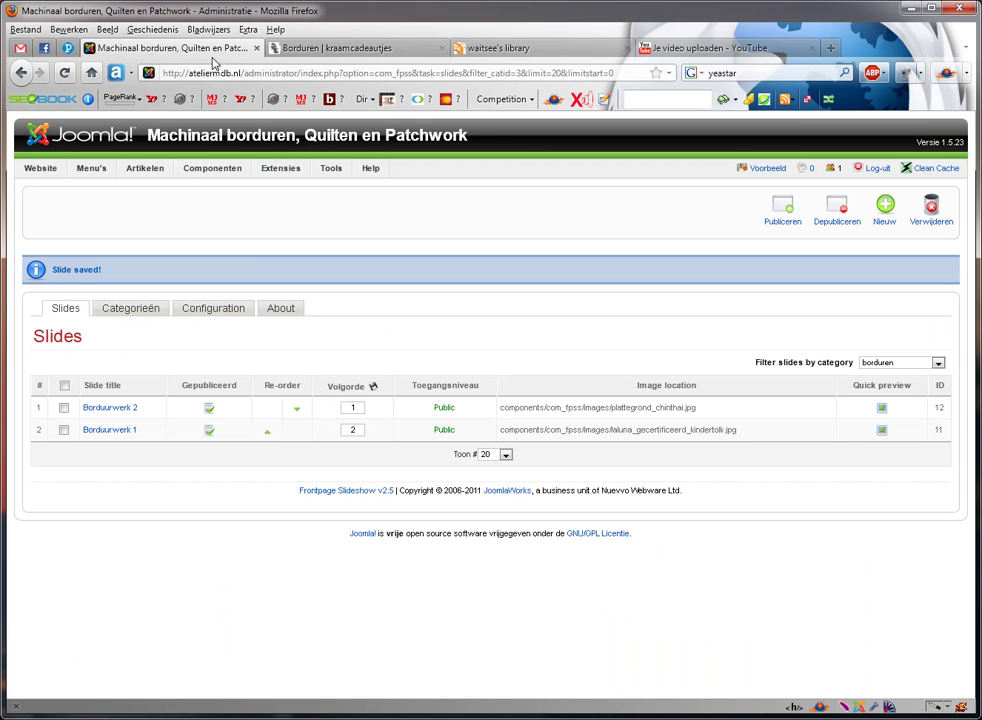
Activate the Frontpage SlideShow borduren module in the site's module management.
{"action": "mouse_move", "coordinate": [283, 175]}
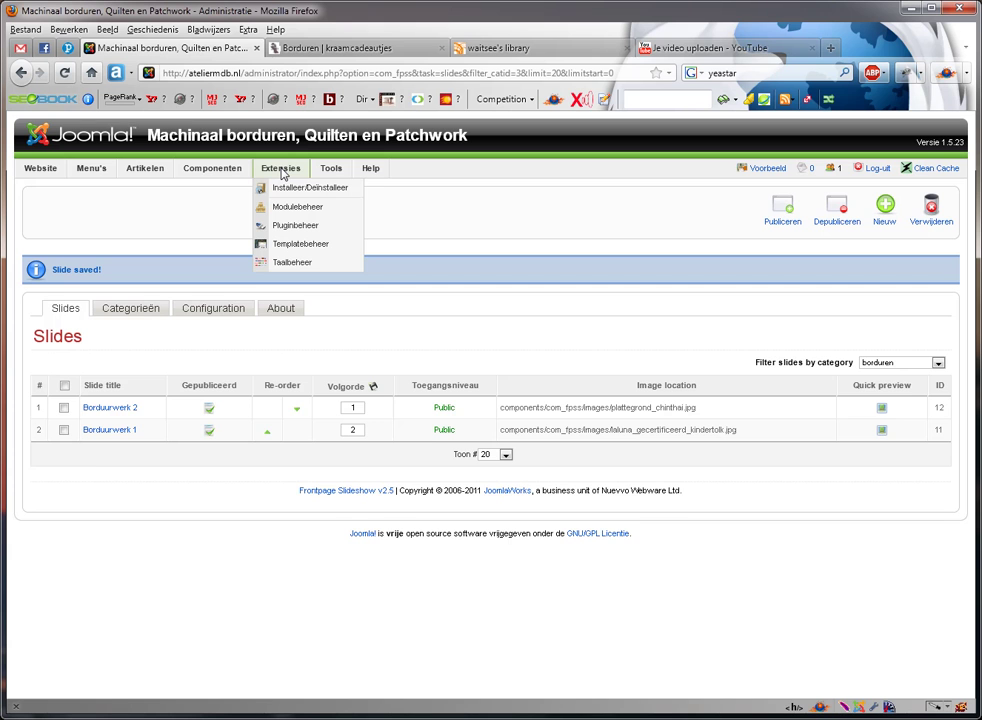
{"action": "left_click", "coordinate": [290, 207]}
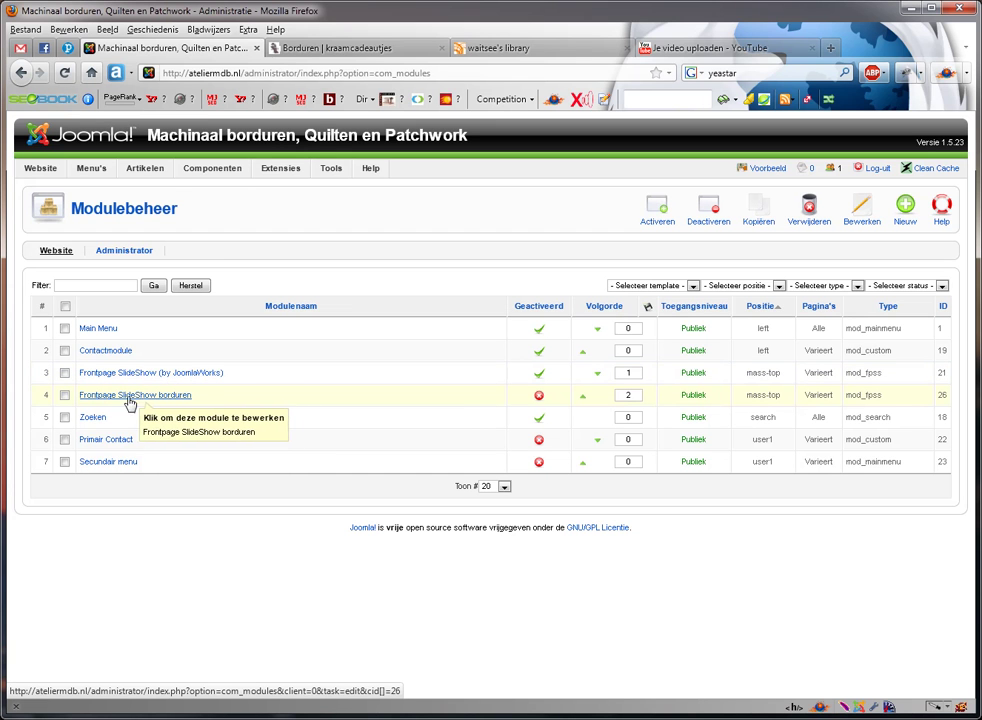
{"action": "left_click", "coordinate": [539, 399]}
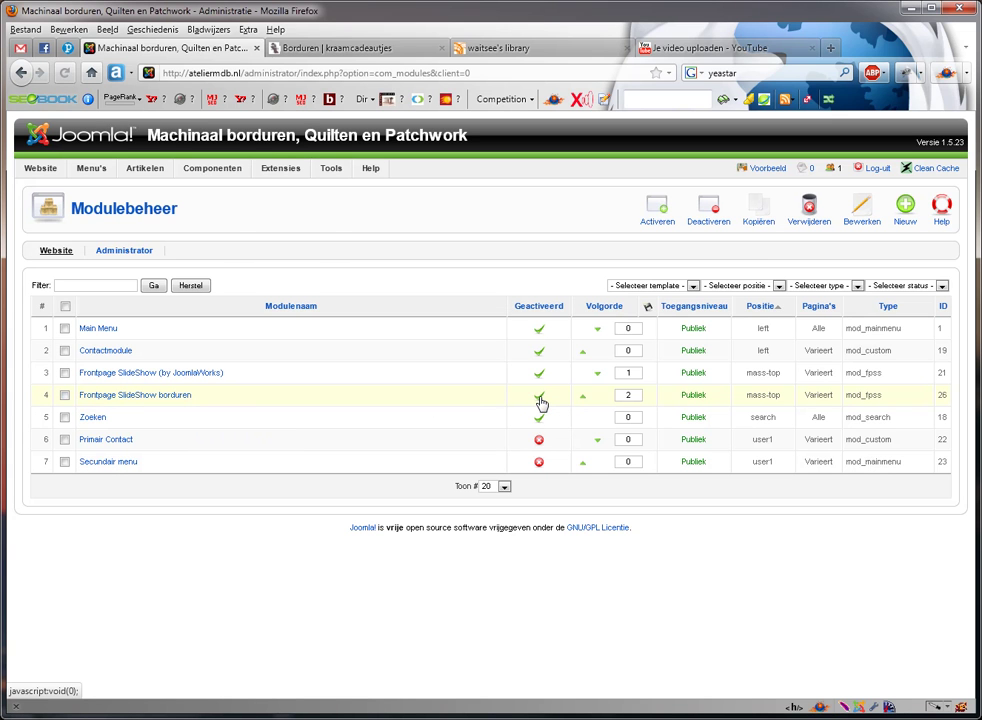
Reload the live Borduren page to check which slides the activated module shows, and return to the module list.
{"action": "left_click", "coordinate": [357, 50]}
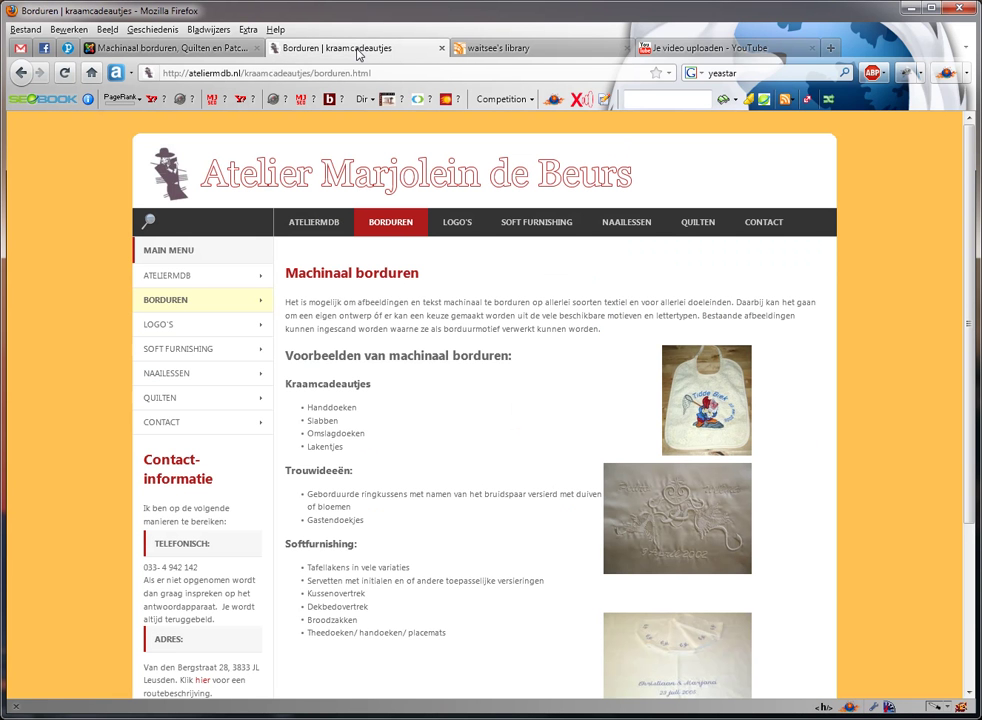
{"action": "key", "text": "F5"}
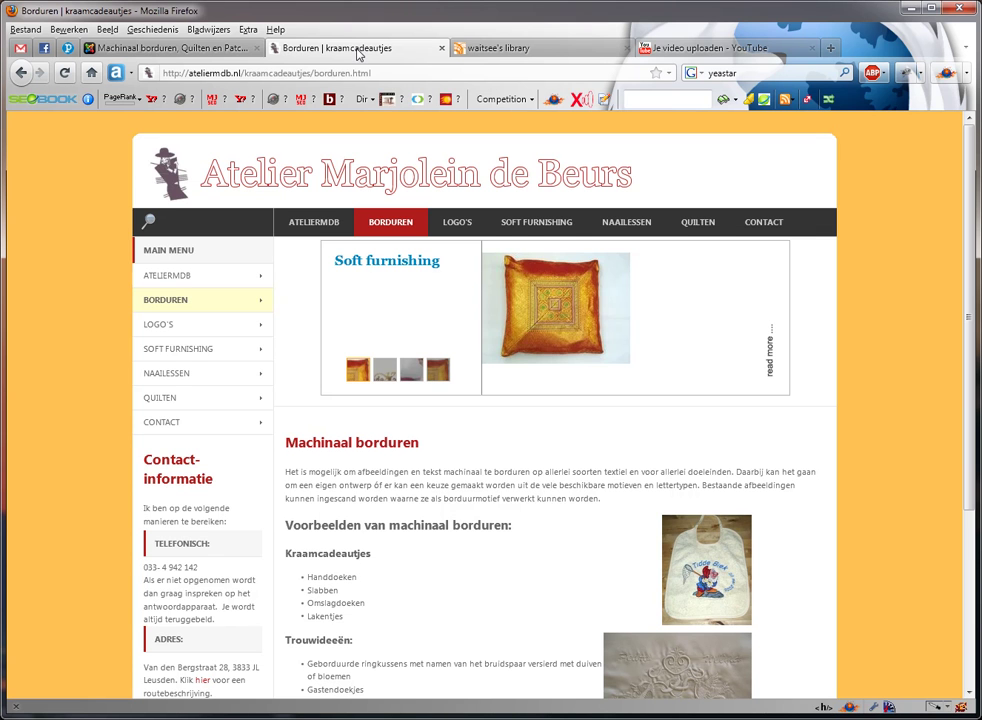
{"action": "left_click", "coordinate": [190, 48]}
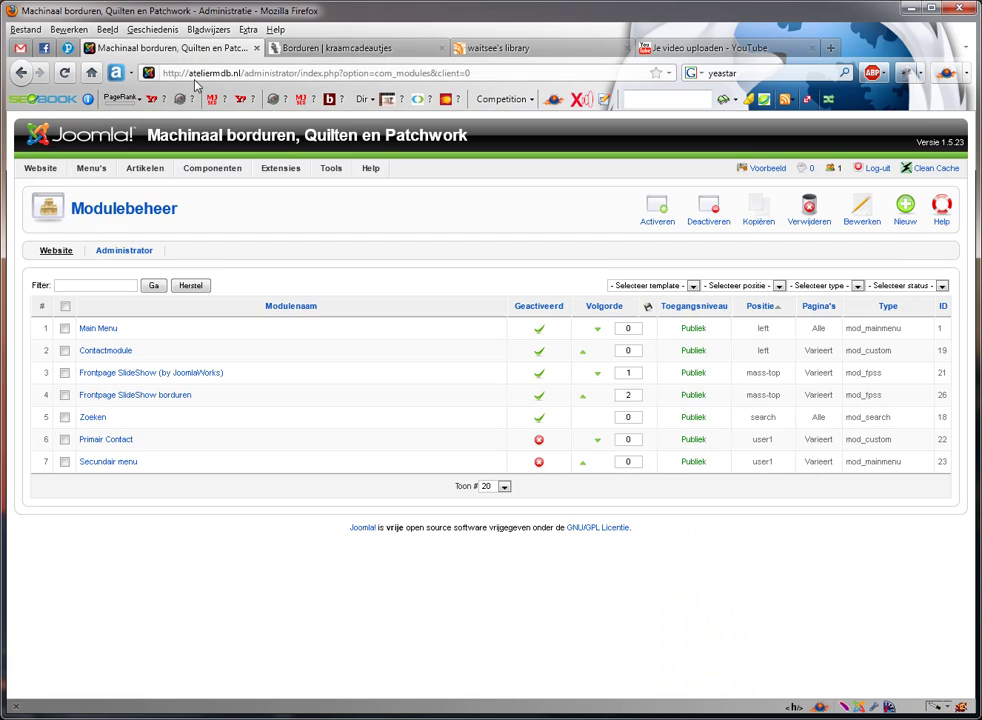
Set the slideshow category of the Frontpage SlideShow borduren module to borduren and save the module.
{"action": "left_click", "coordinate": [138, 398]}
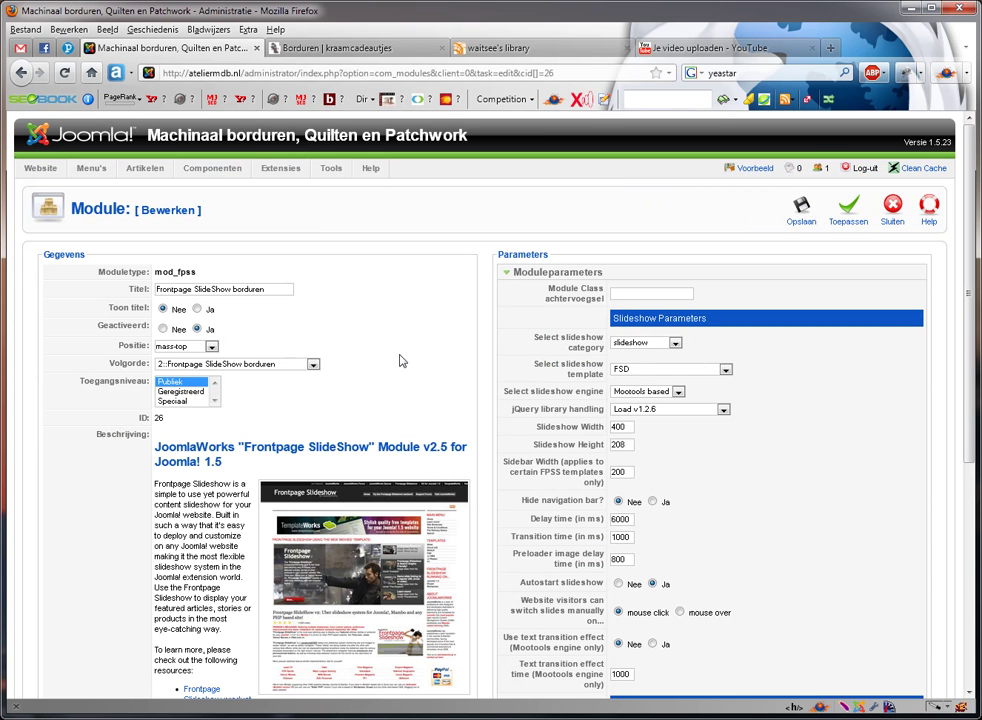
{"action": "scroll", "coordinate": [388, 363], "scroll_direction": "down", "scroll_amount": 5}
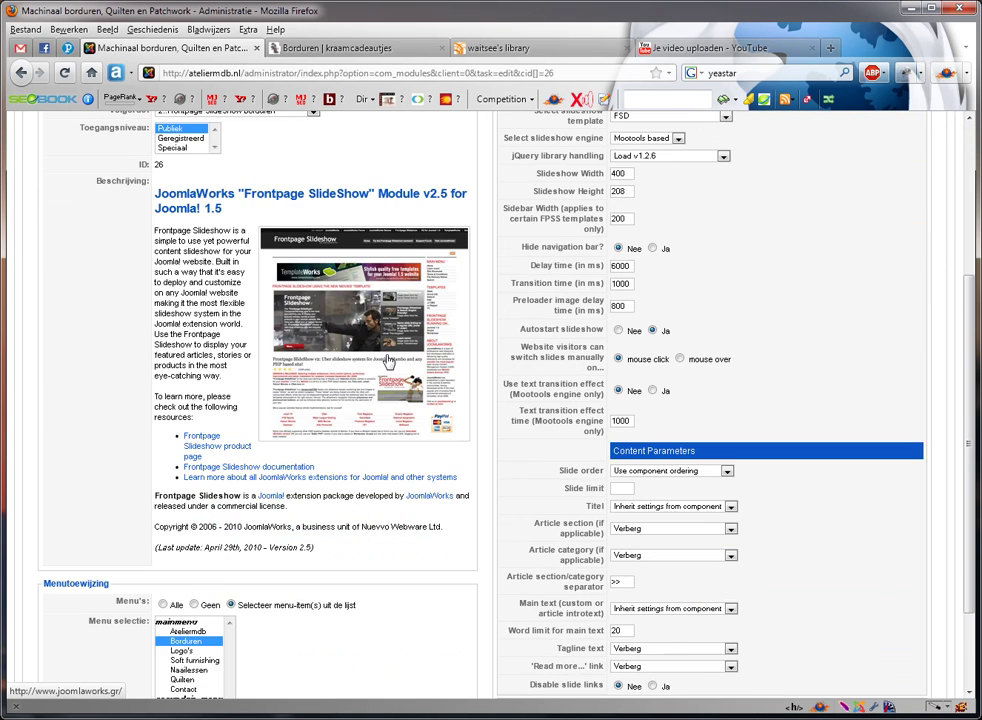
{"action": "scroll", "coordinate": [388, 363], "scroll_direction": "down", "scroll_amount": 2}
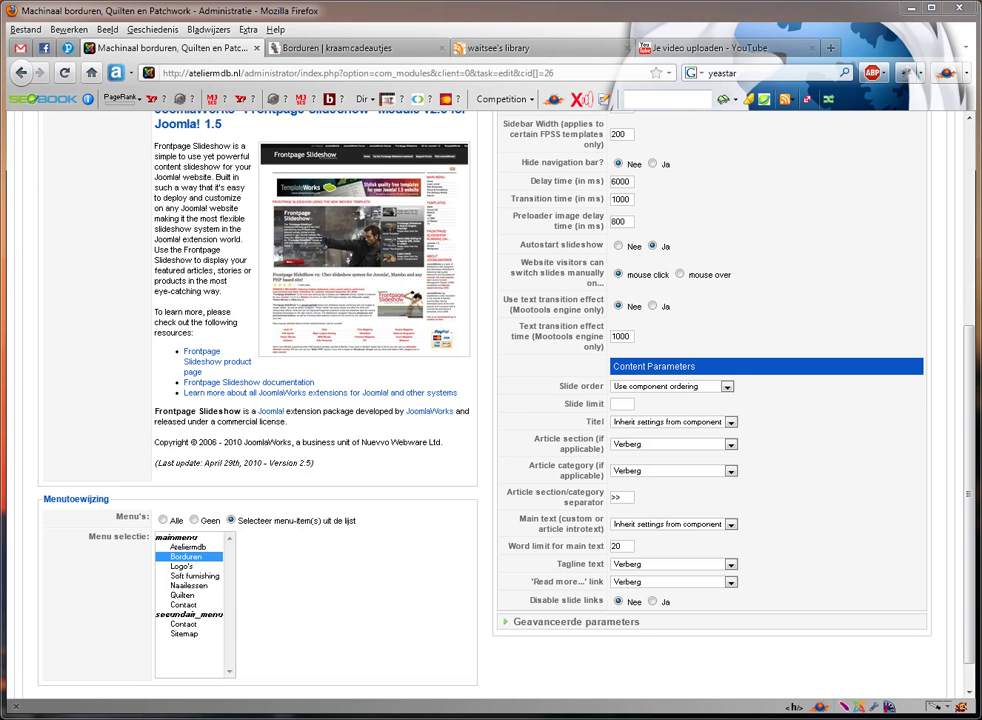
{"action": "scroll", "coordinate": [490, 400], "scroll_direction": "up", "scroll_amount": 6}
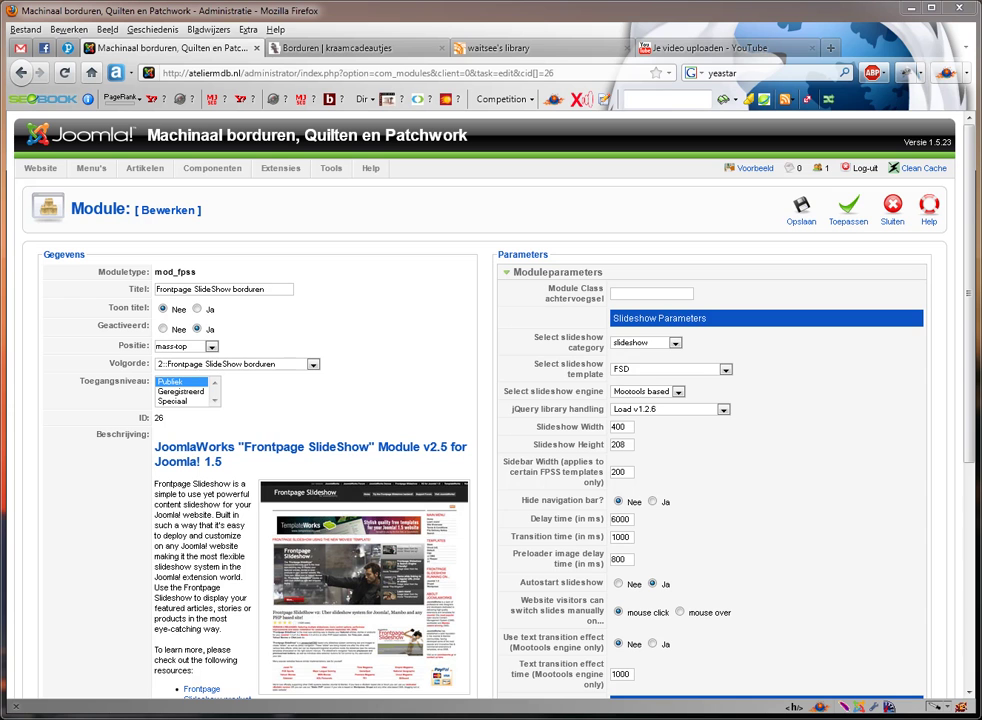
{"action": "left_click", "coordinate": [676, 344]}
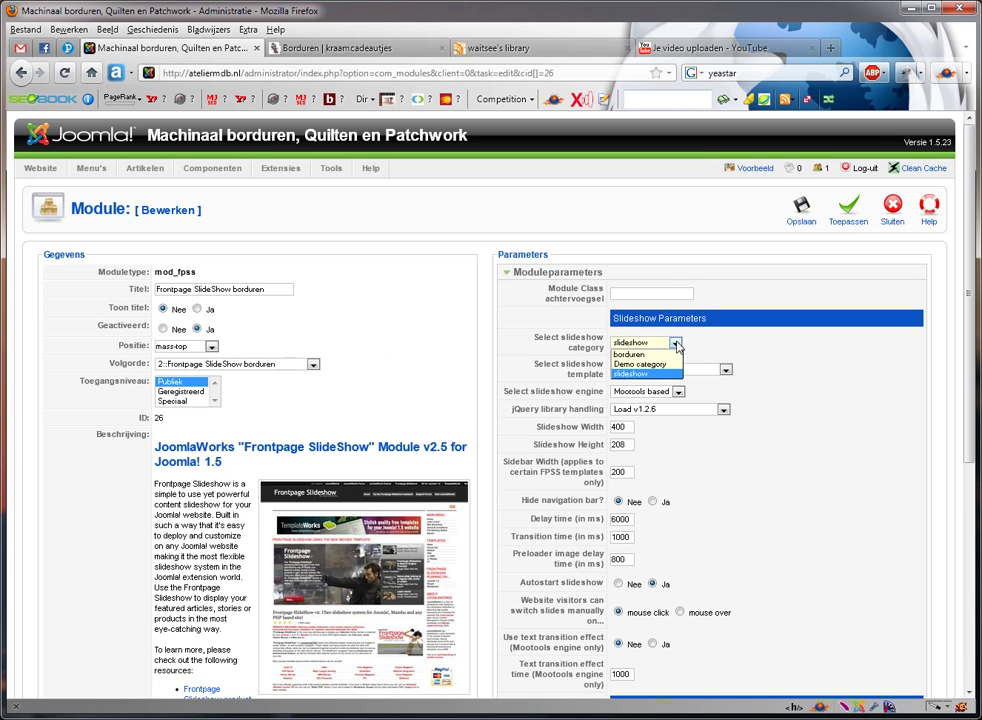
{"action": "left_click", "coordinate": [640, 356]}
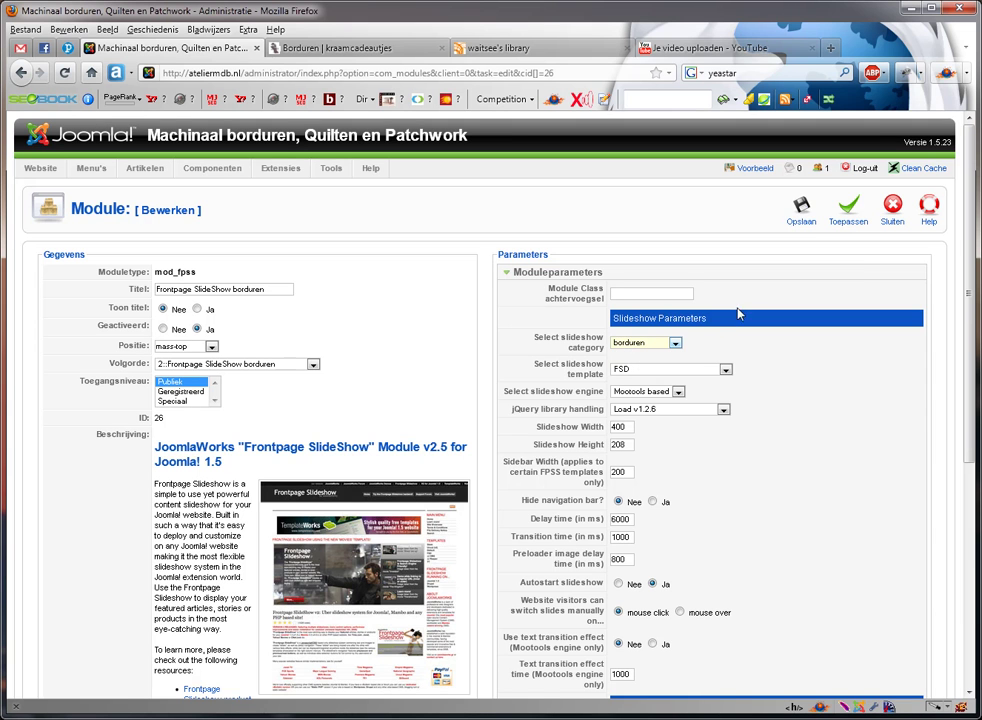
{"action": "left_click", "coordinate": [801, 212]}
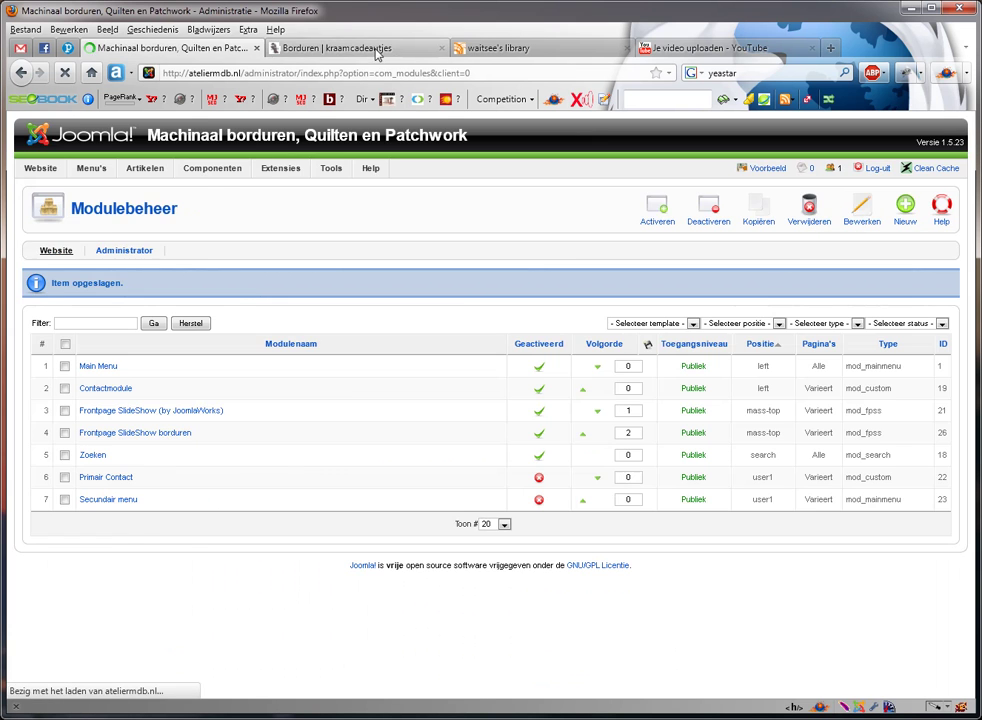
Reload the live Borduren page to check the slideshow with its newly assigned category.
{"action": "left_click", "coordinate": [360, 48]}
{"action": "key", "text": "F5"}
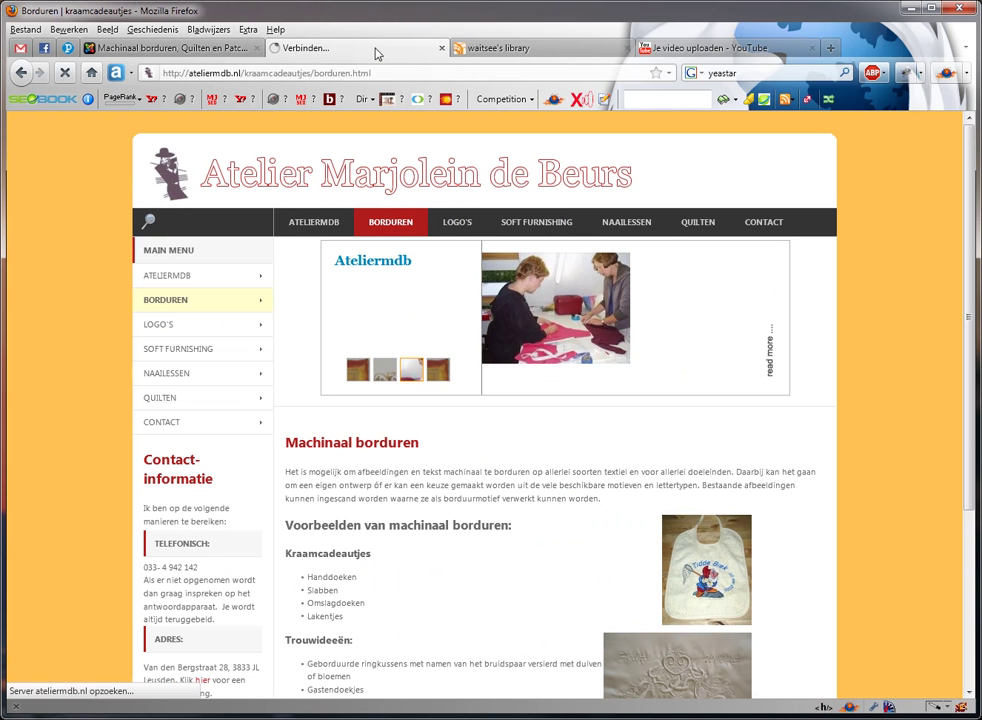